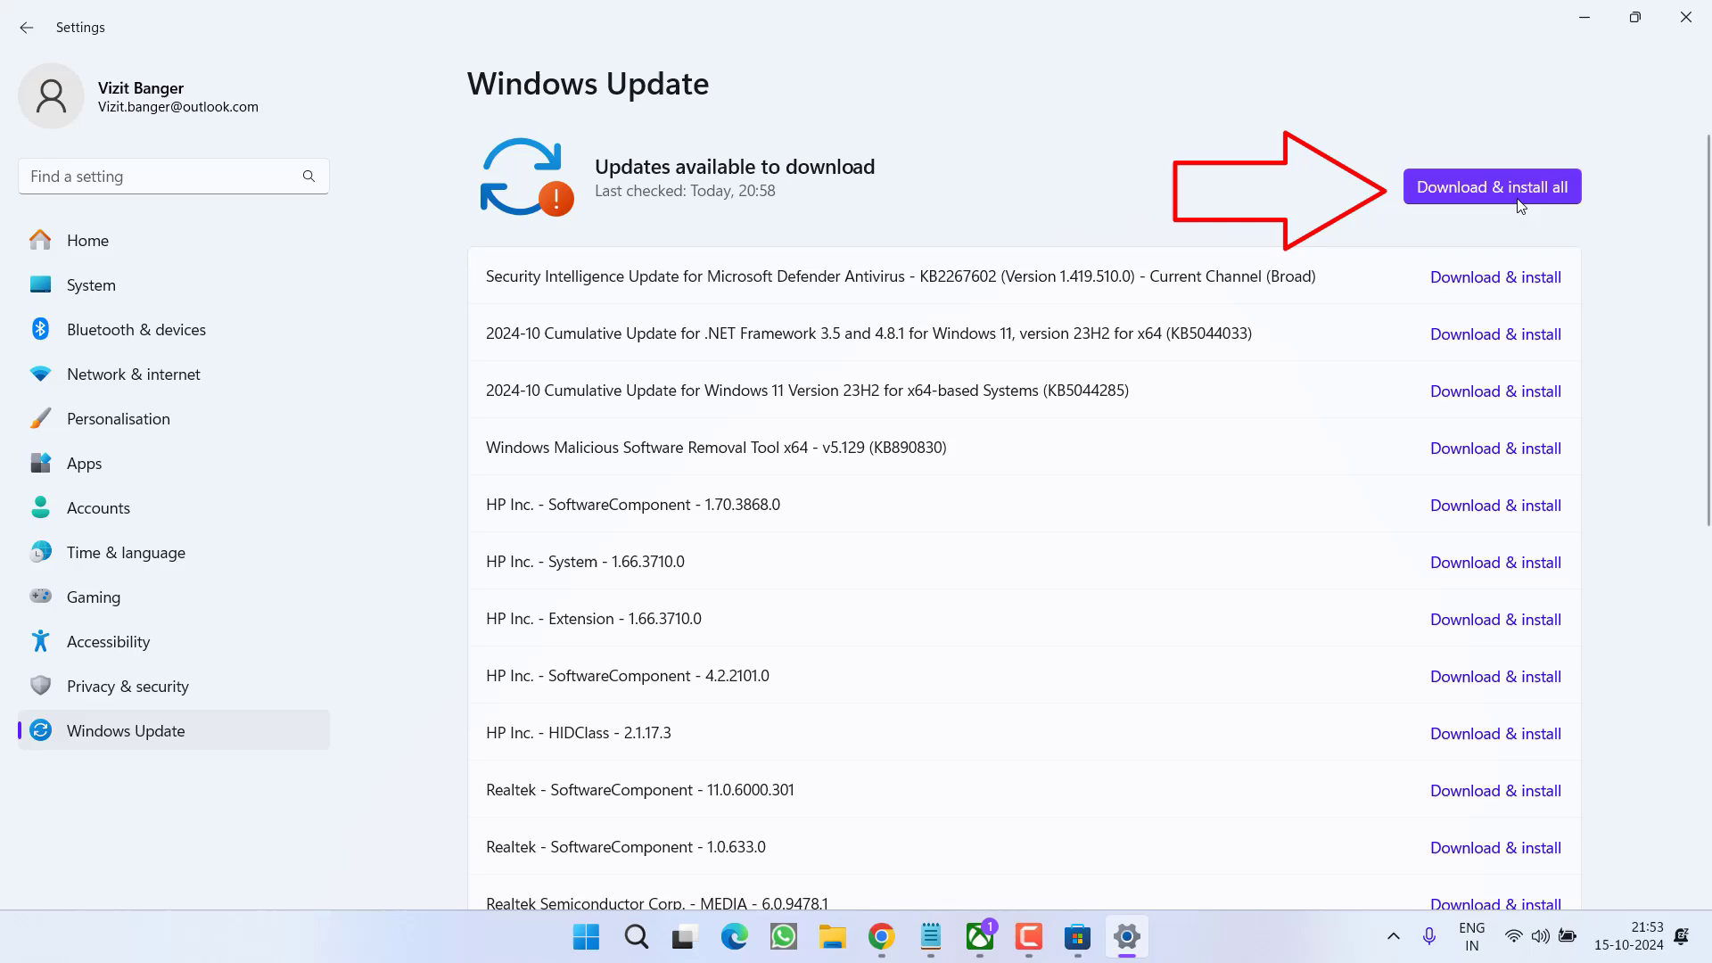
# Close Settings after reviewing the pending Windows updates
pyautogui.click(1685, 17)
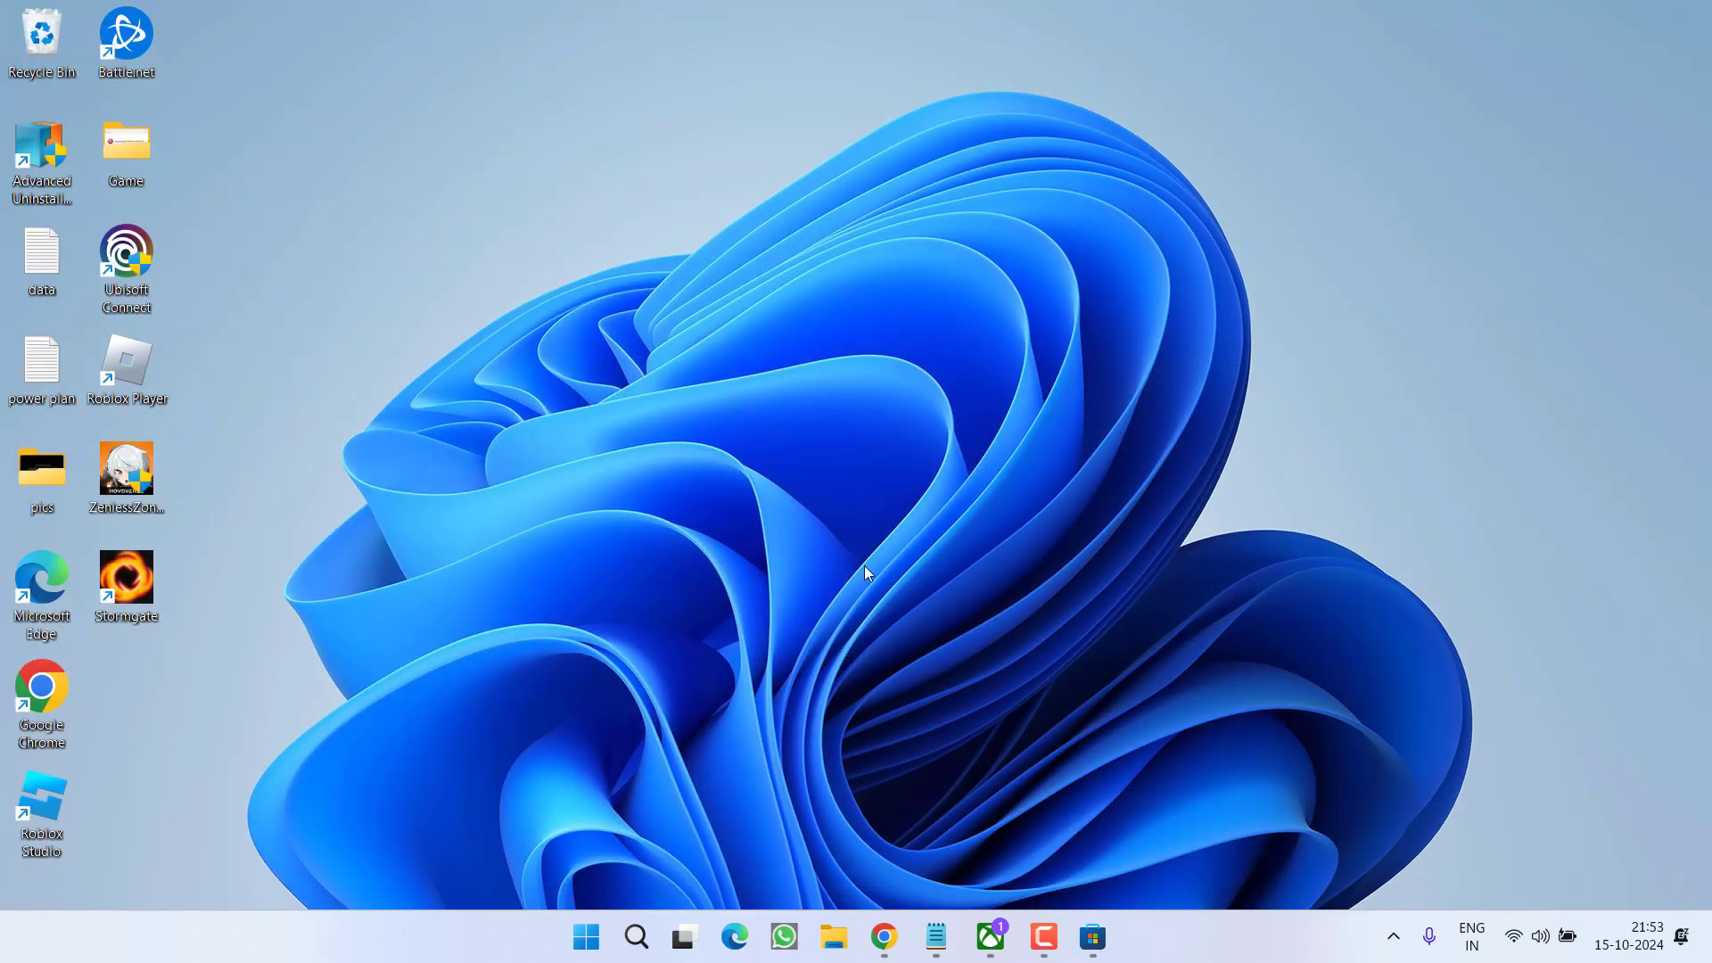
pyautogui.click(1115, 937)
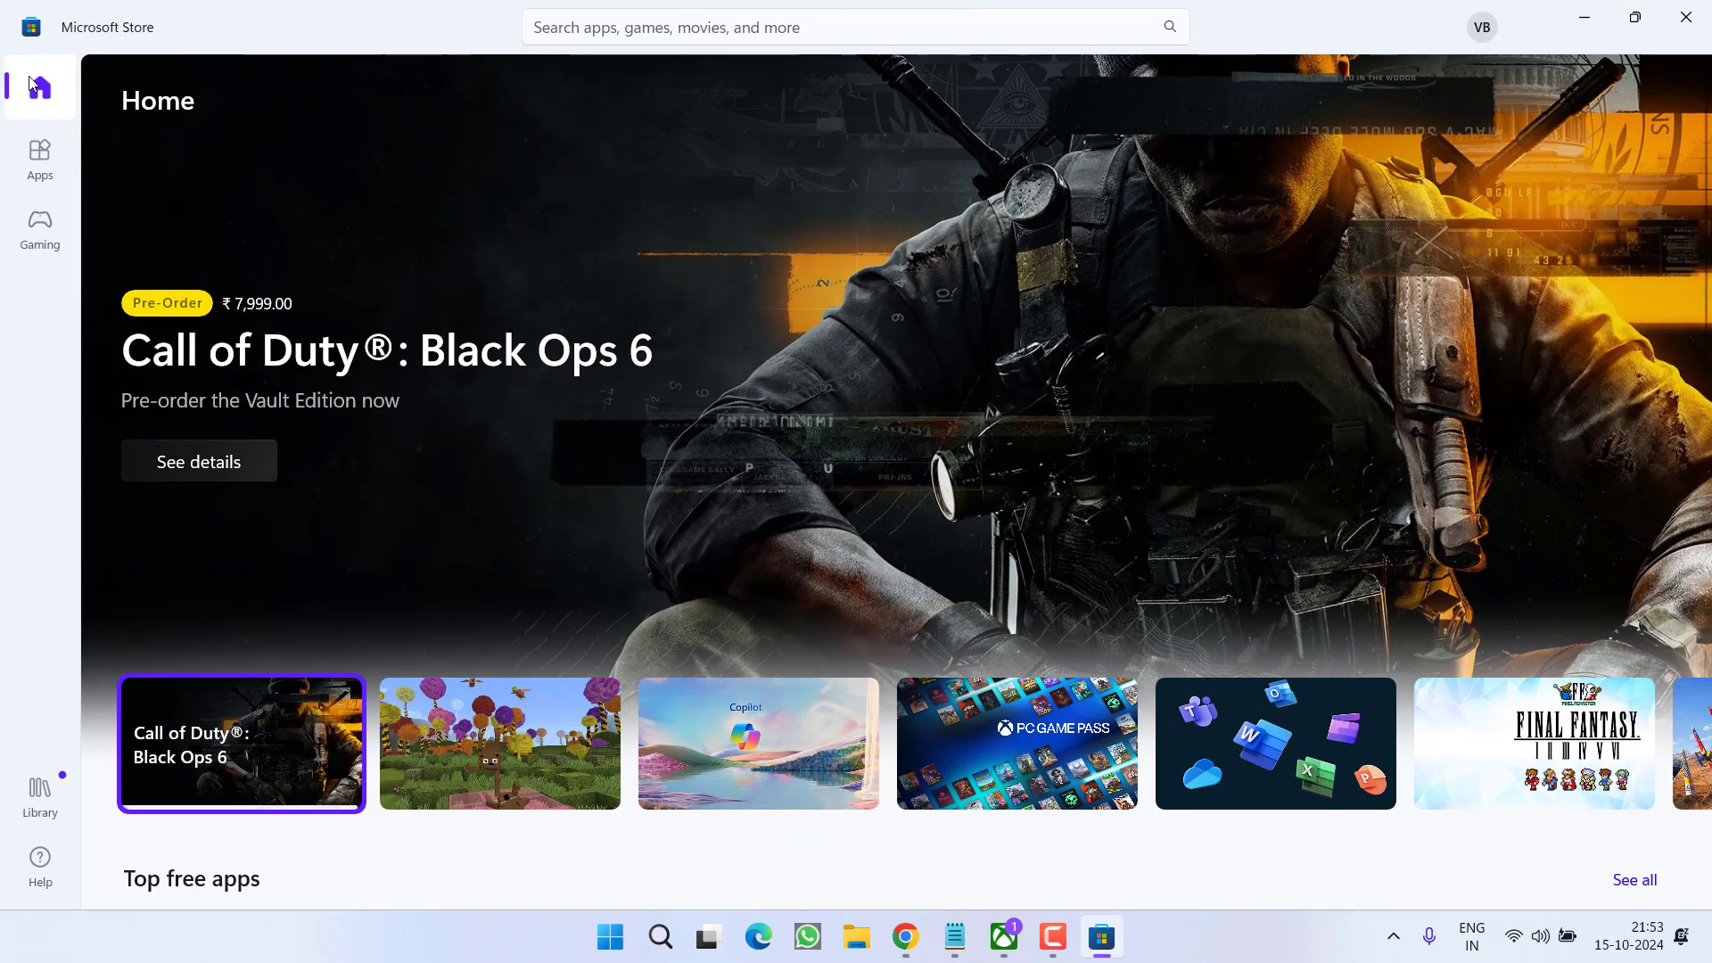
pyautogui.click(37, 798)
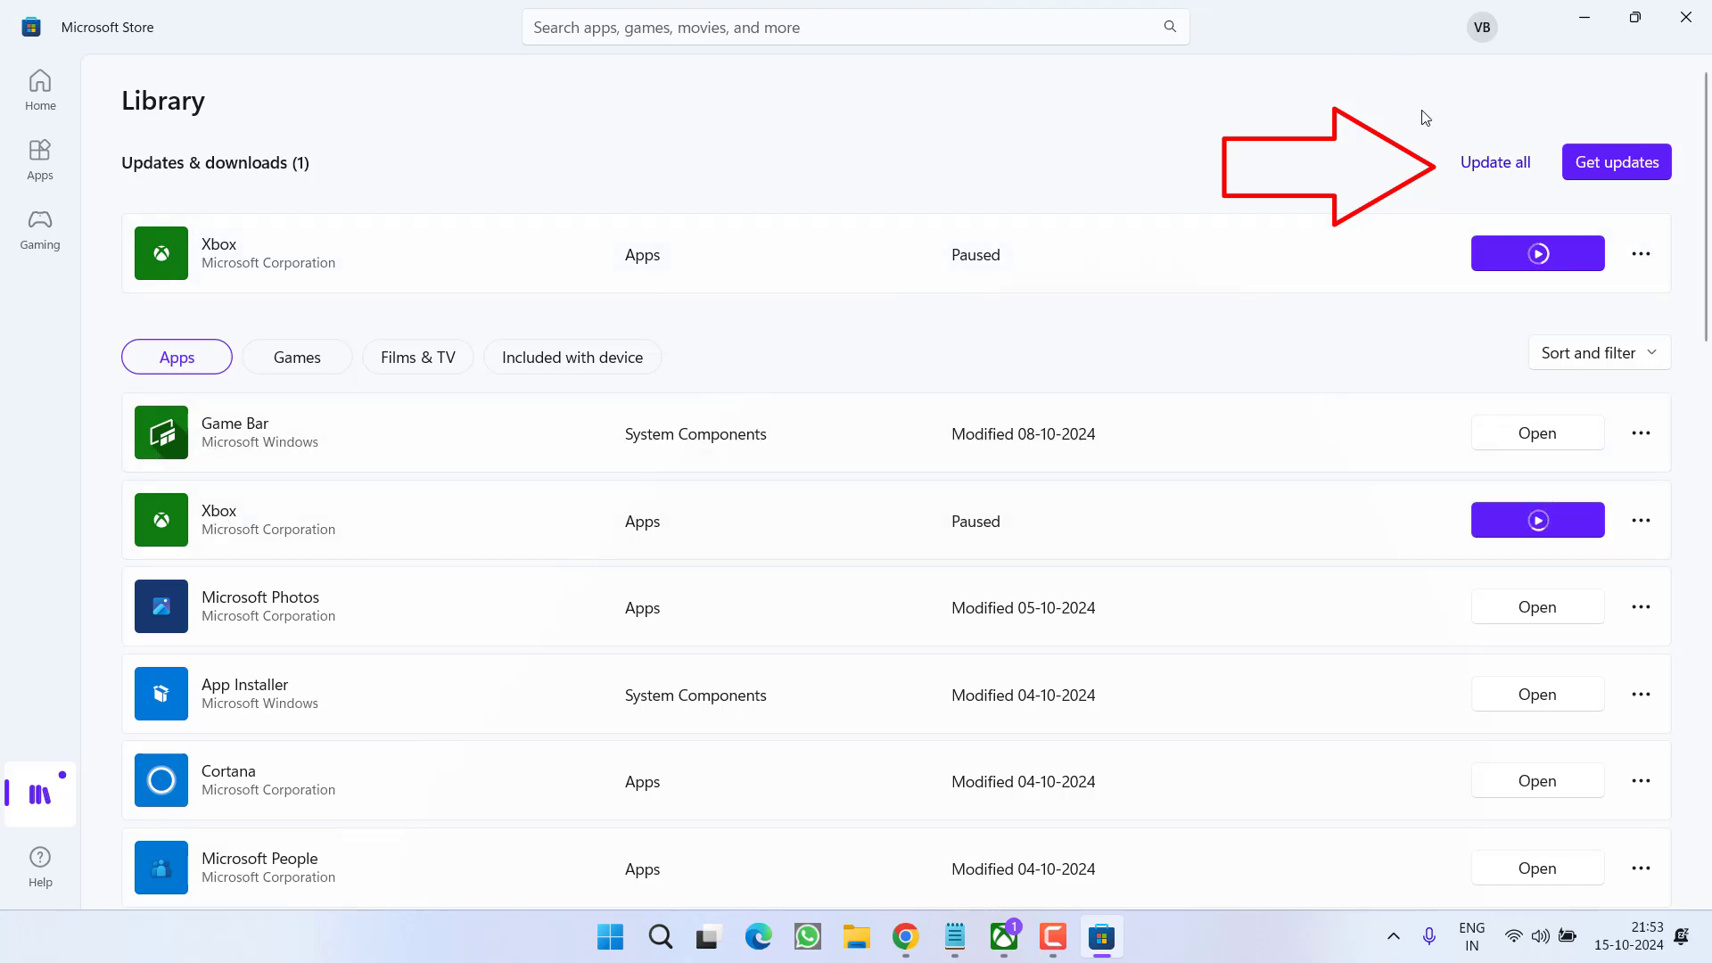
pyautogui.click(1687, 16)
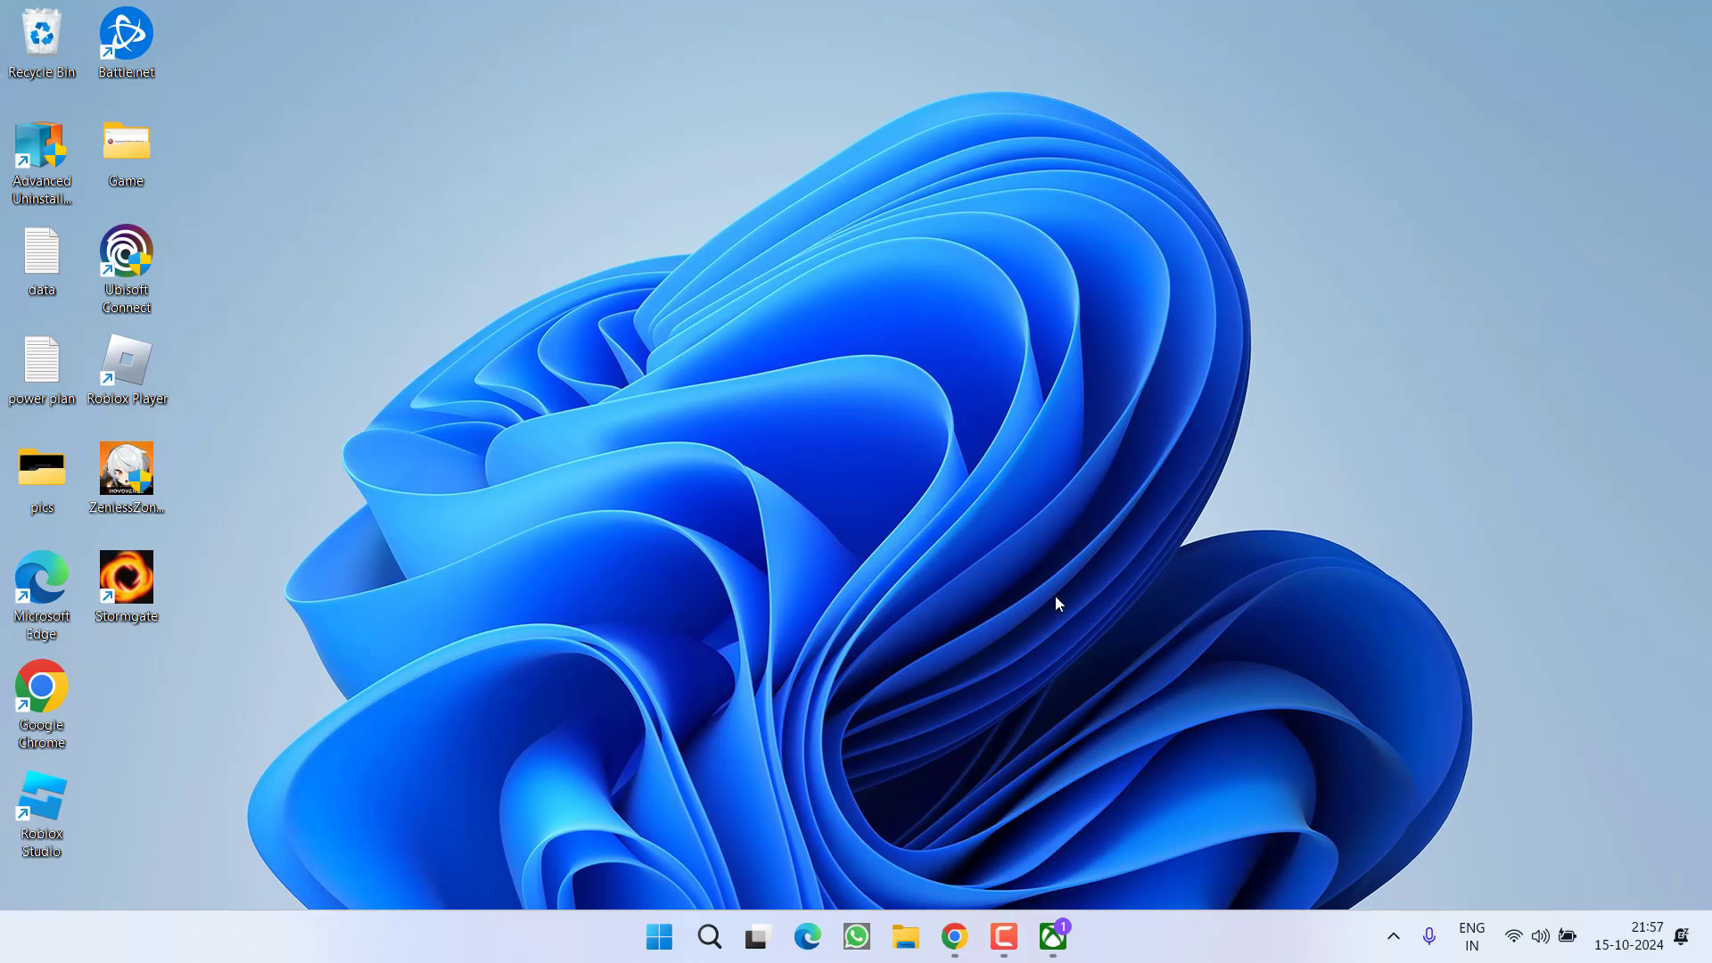
# Find the Xbox app under Installed apps and open its Advanced options
pyautogui.press('super+i')
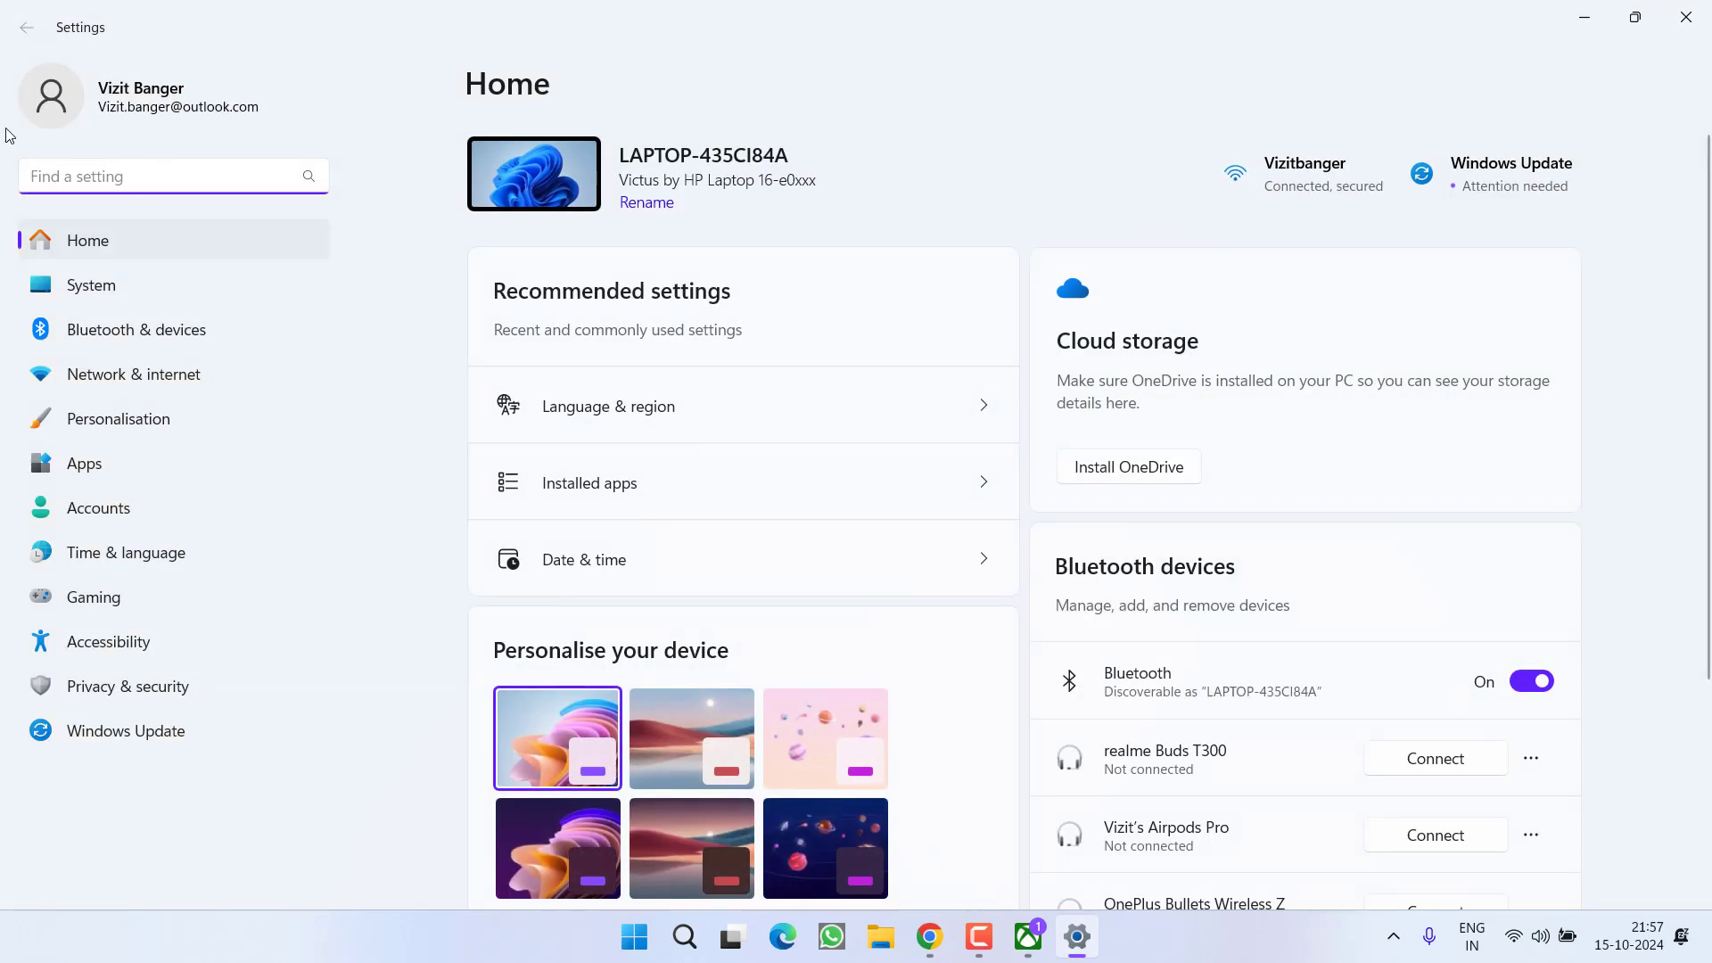
pyautogui.click(80, 481)
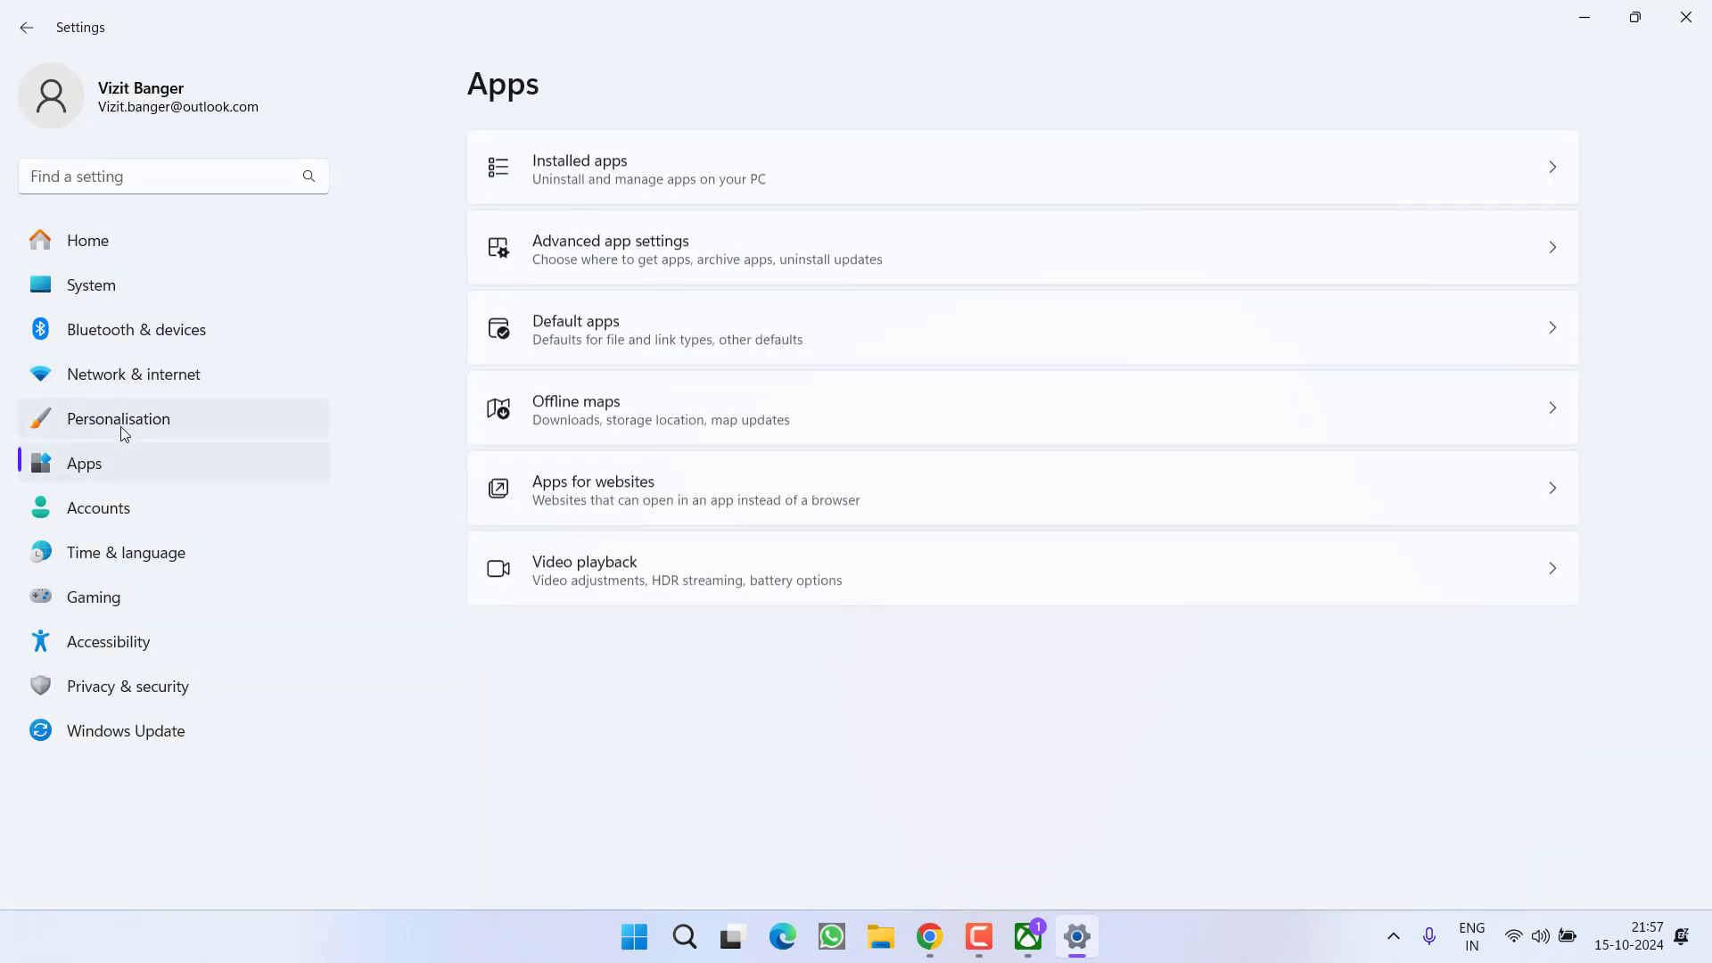
pyautogui.click(658, 175)
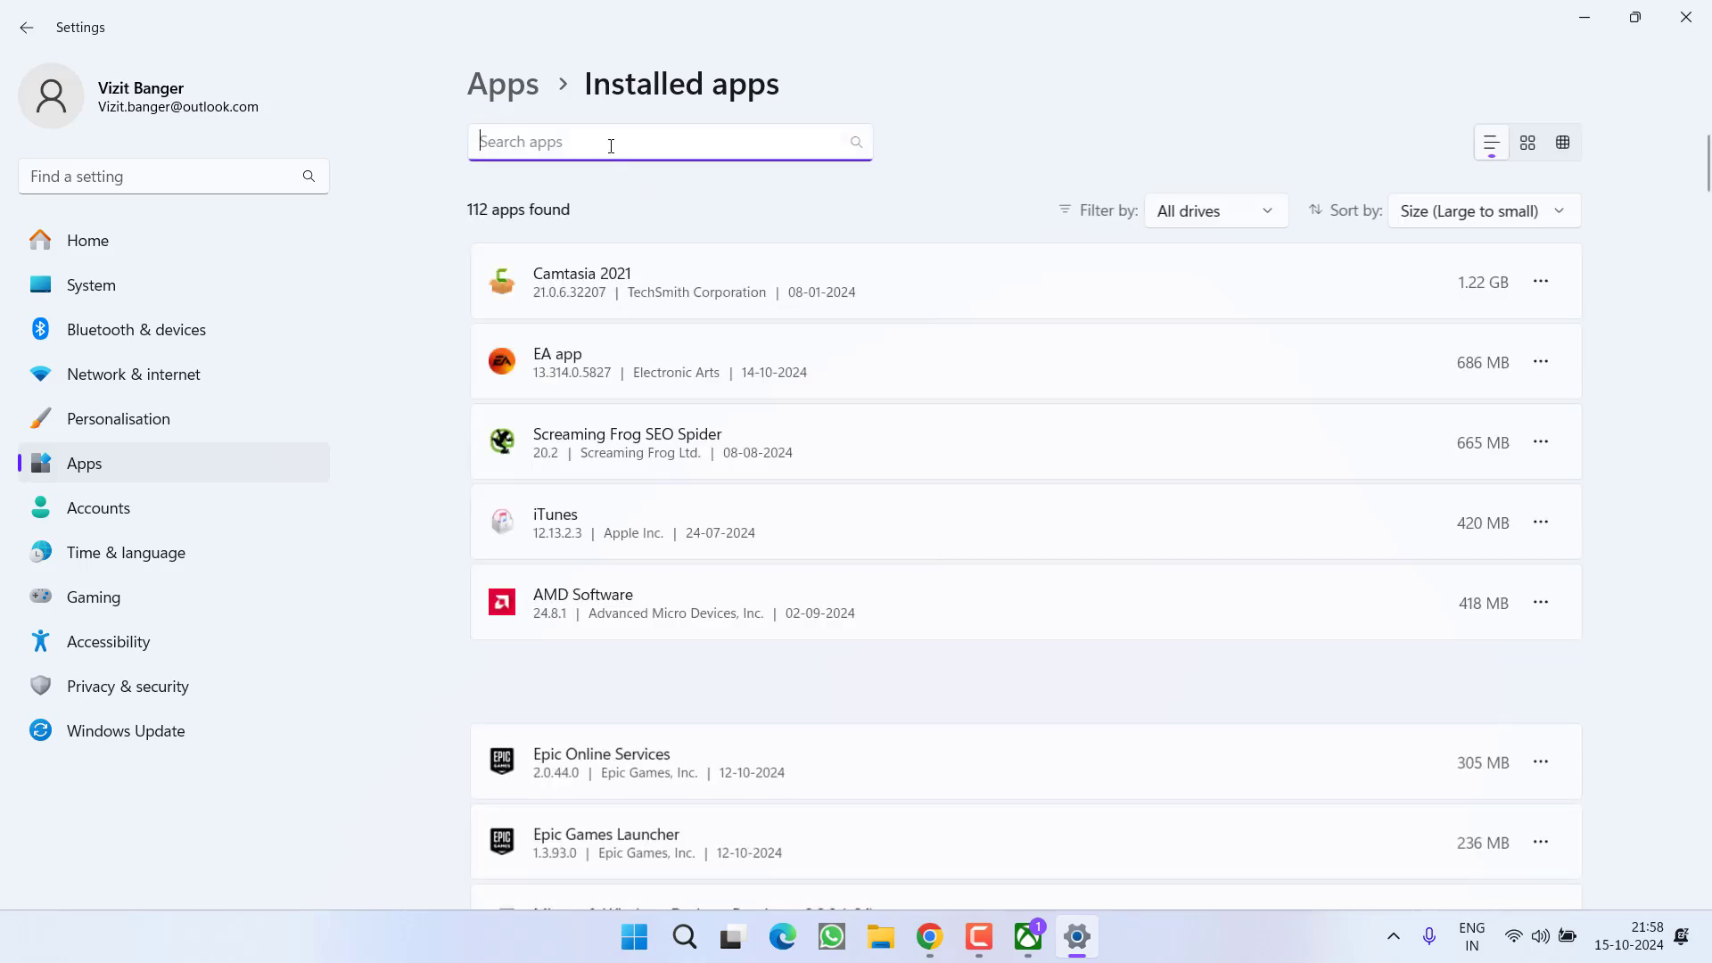
pyautogui.write('xbox')
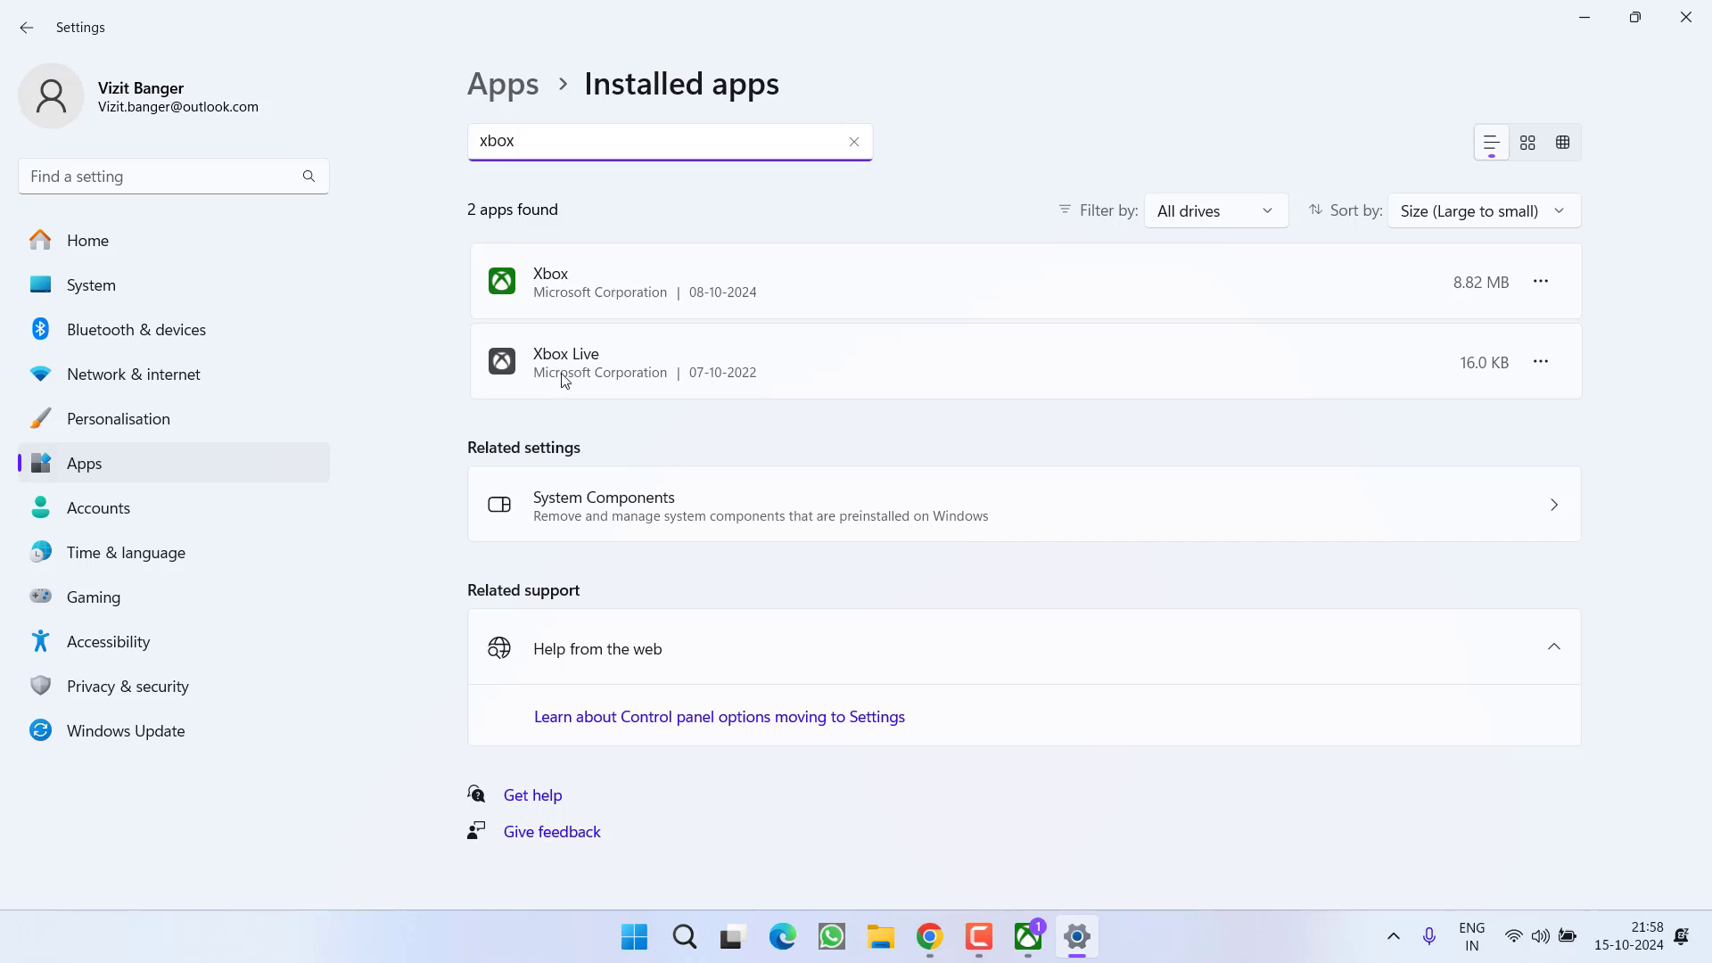
pyautogui.click(1551, 293)
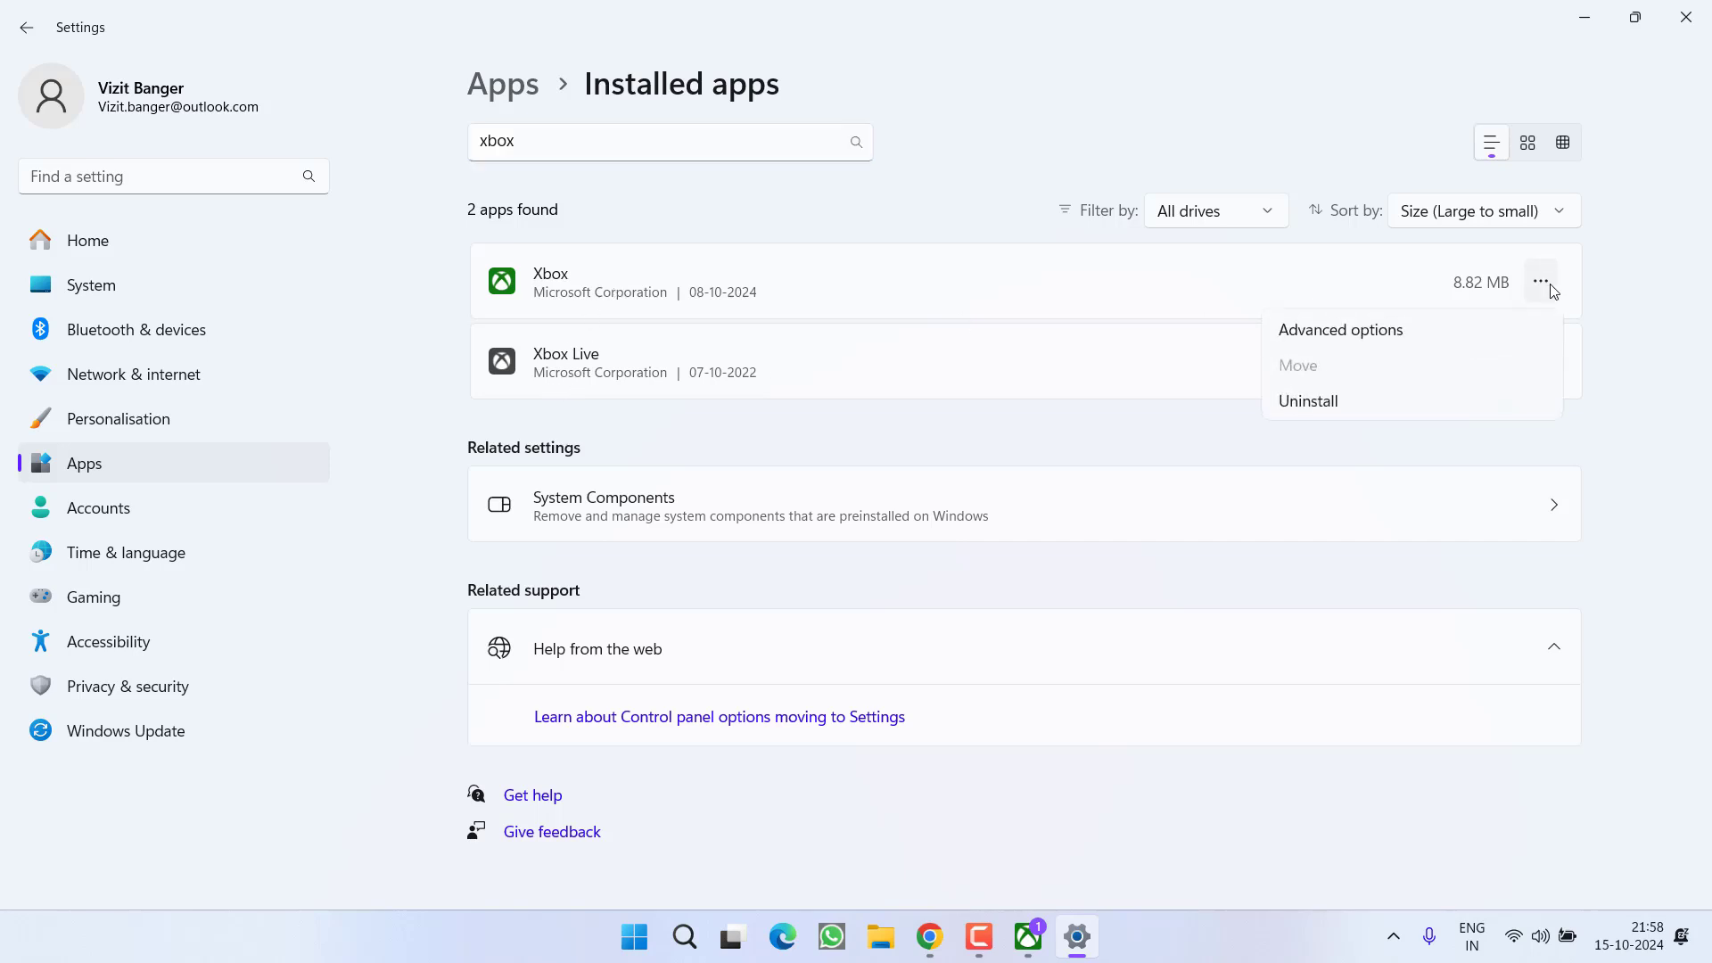
pyautogui.click(1368, 335)
# Repair the Xbox app, then reset it and confirm wiping its data
pyautogui.scroll(-10, 699, 482)
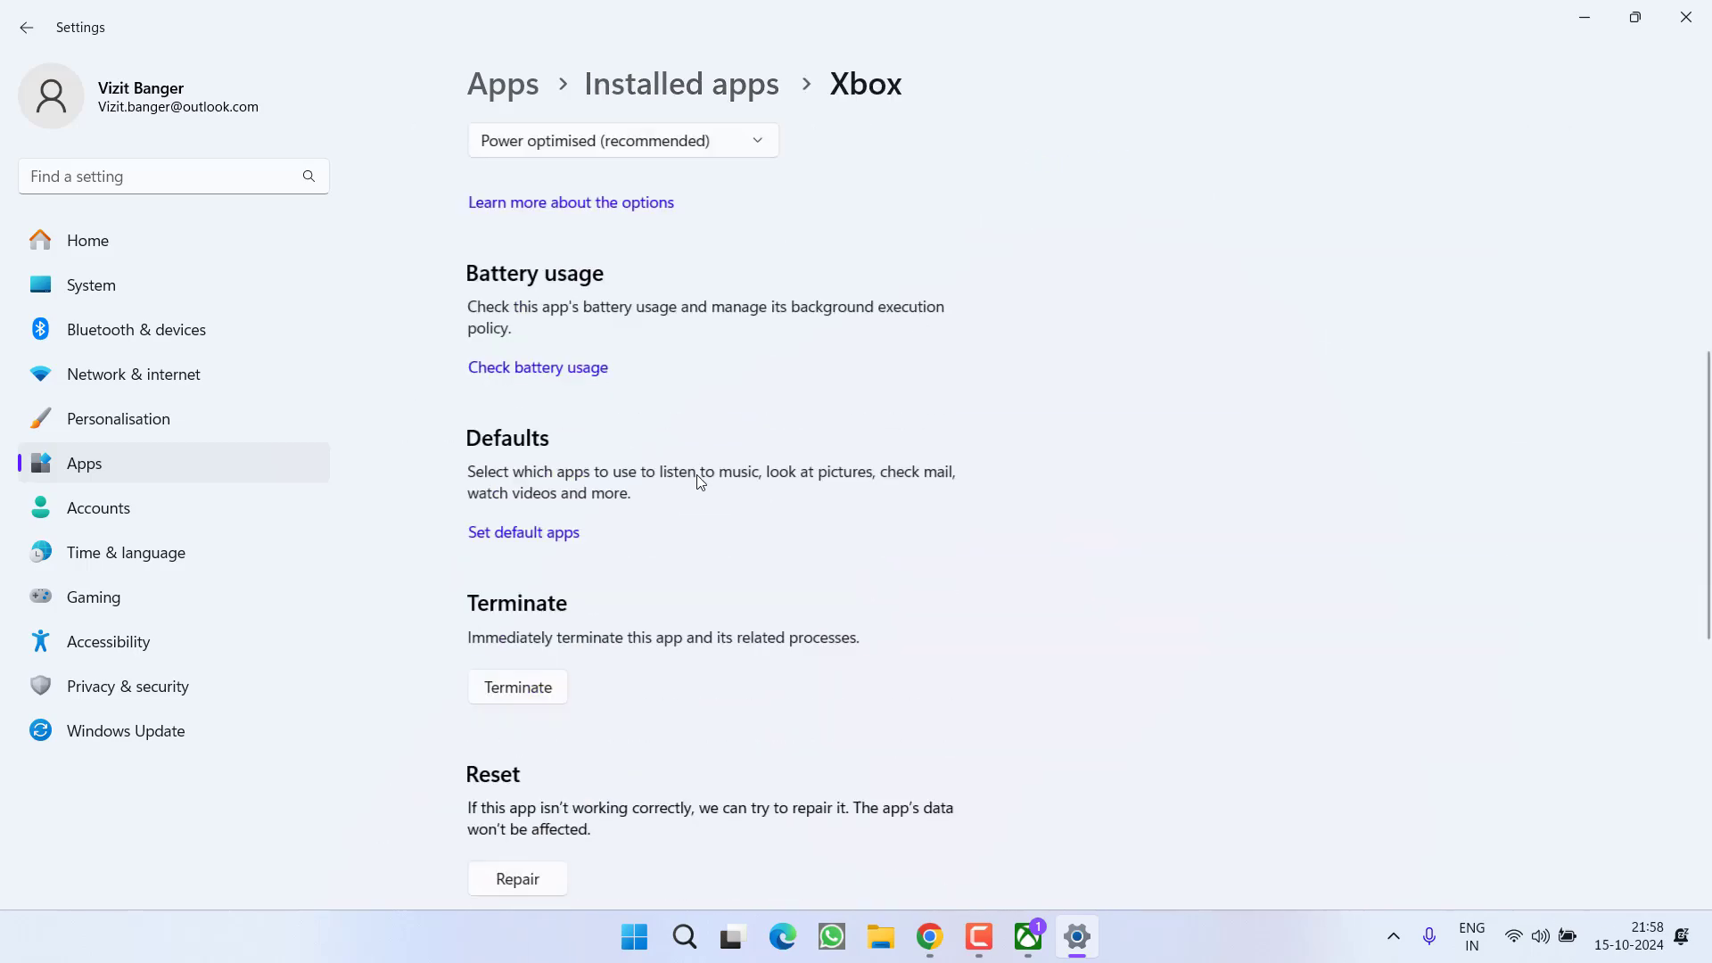
pyautogui.scroll(-4, 700, 482)
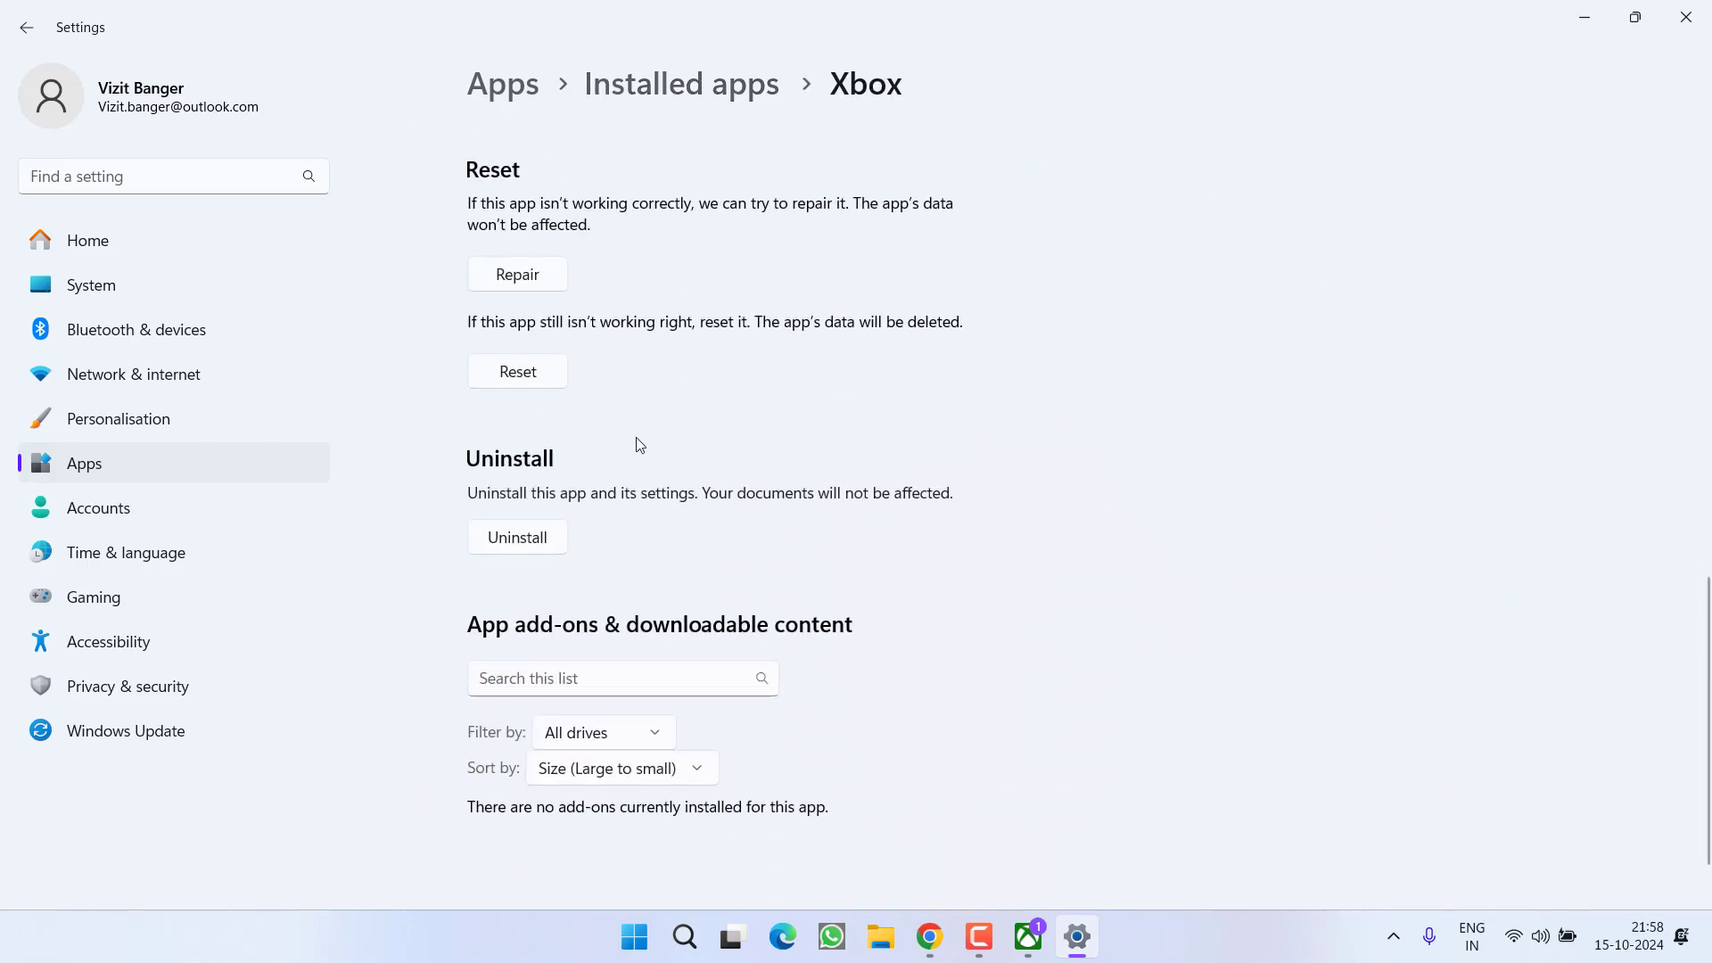
pyautogui.click(535, 280)
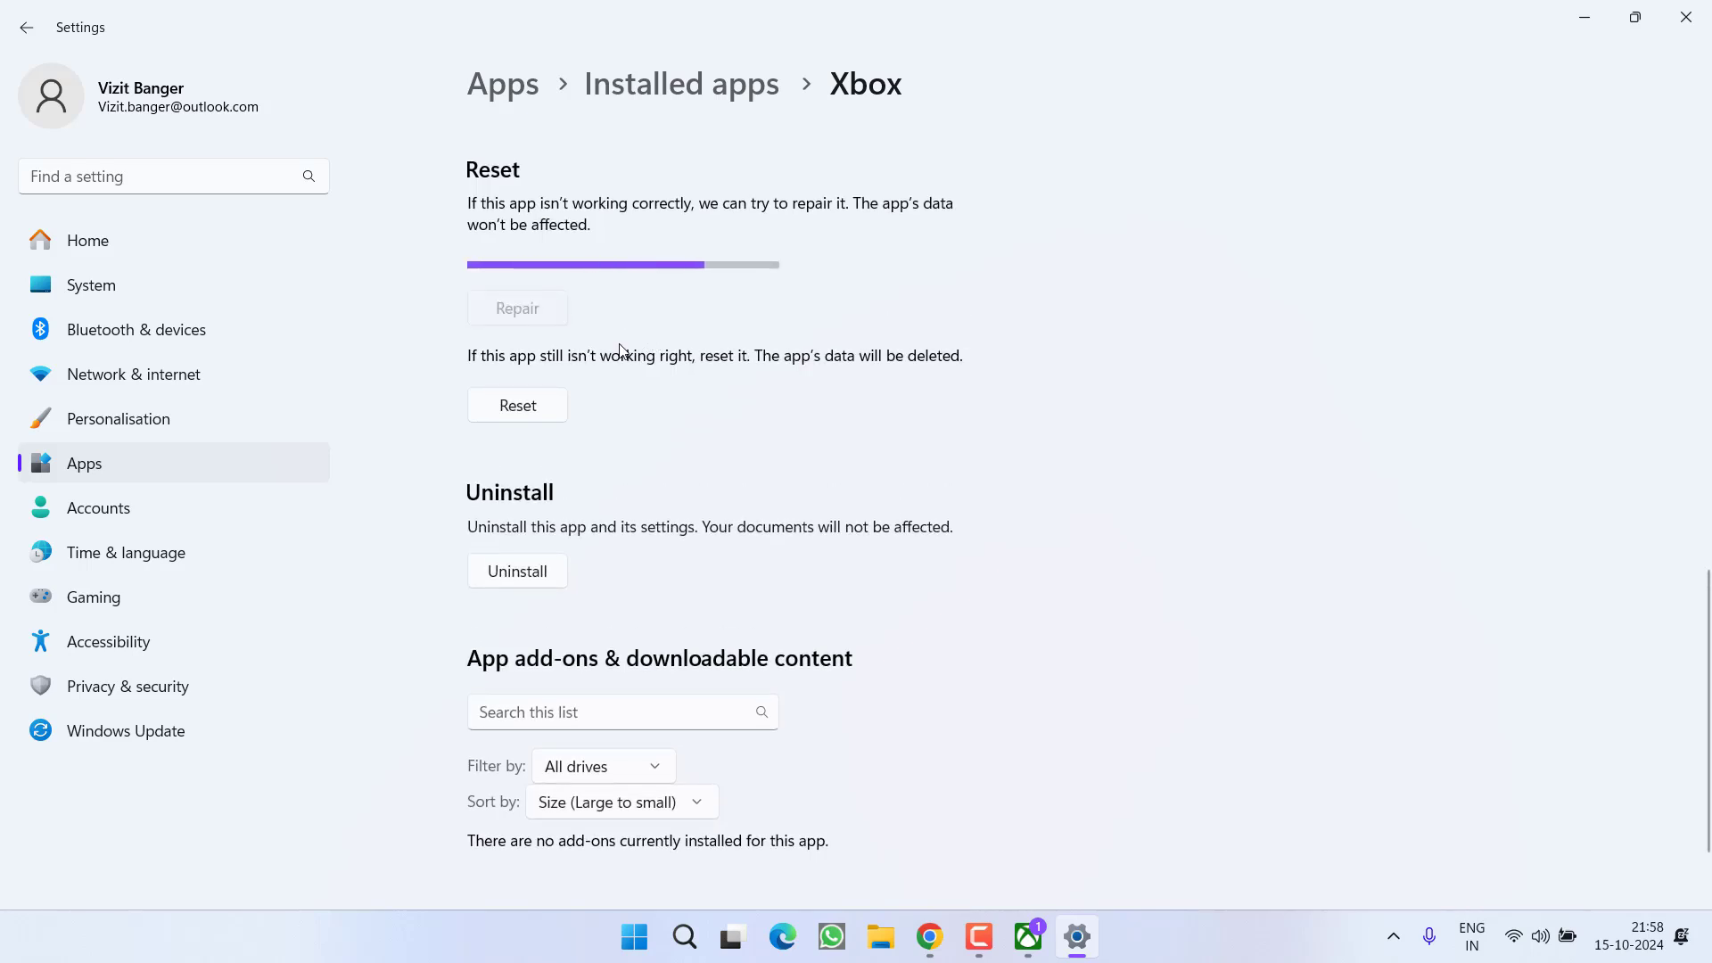
pyautogui.click(542, 371)
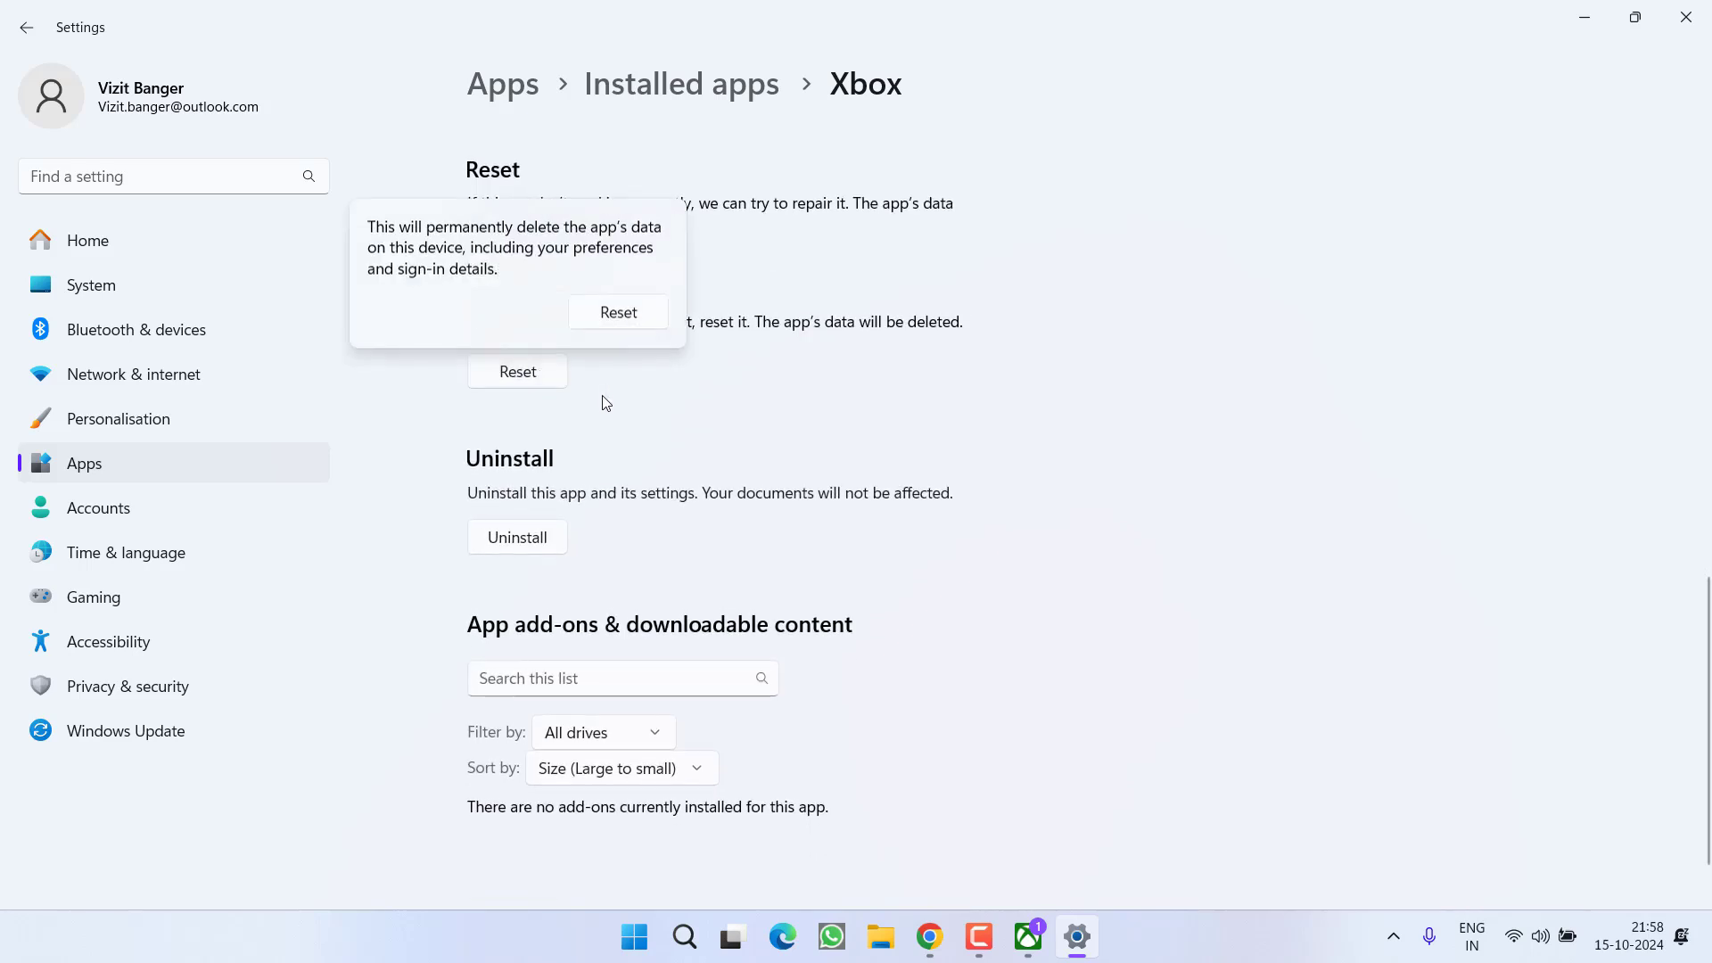
pyautogui.click(628, 319)
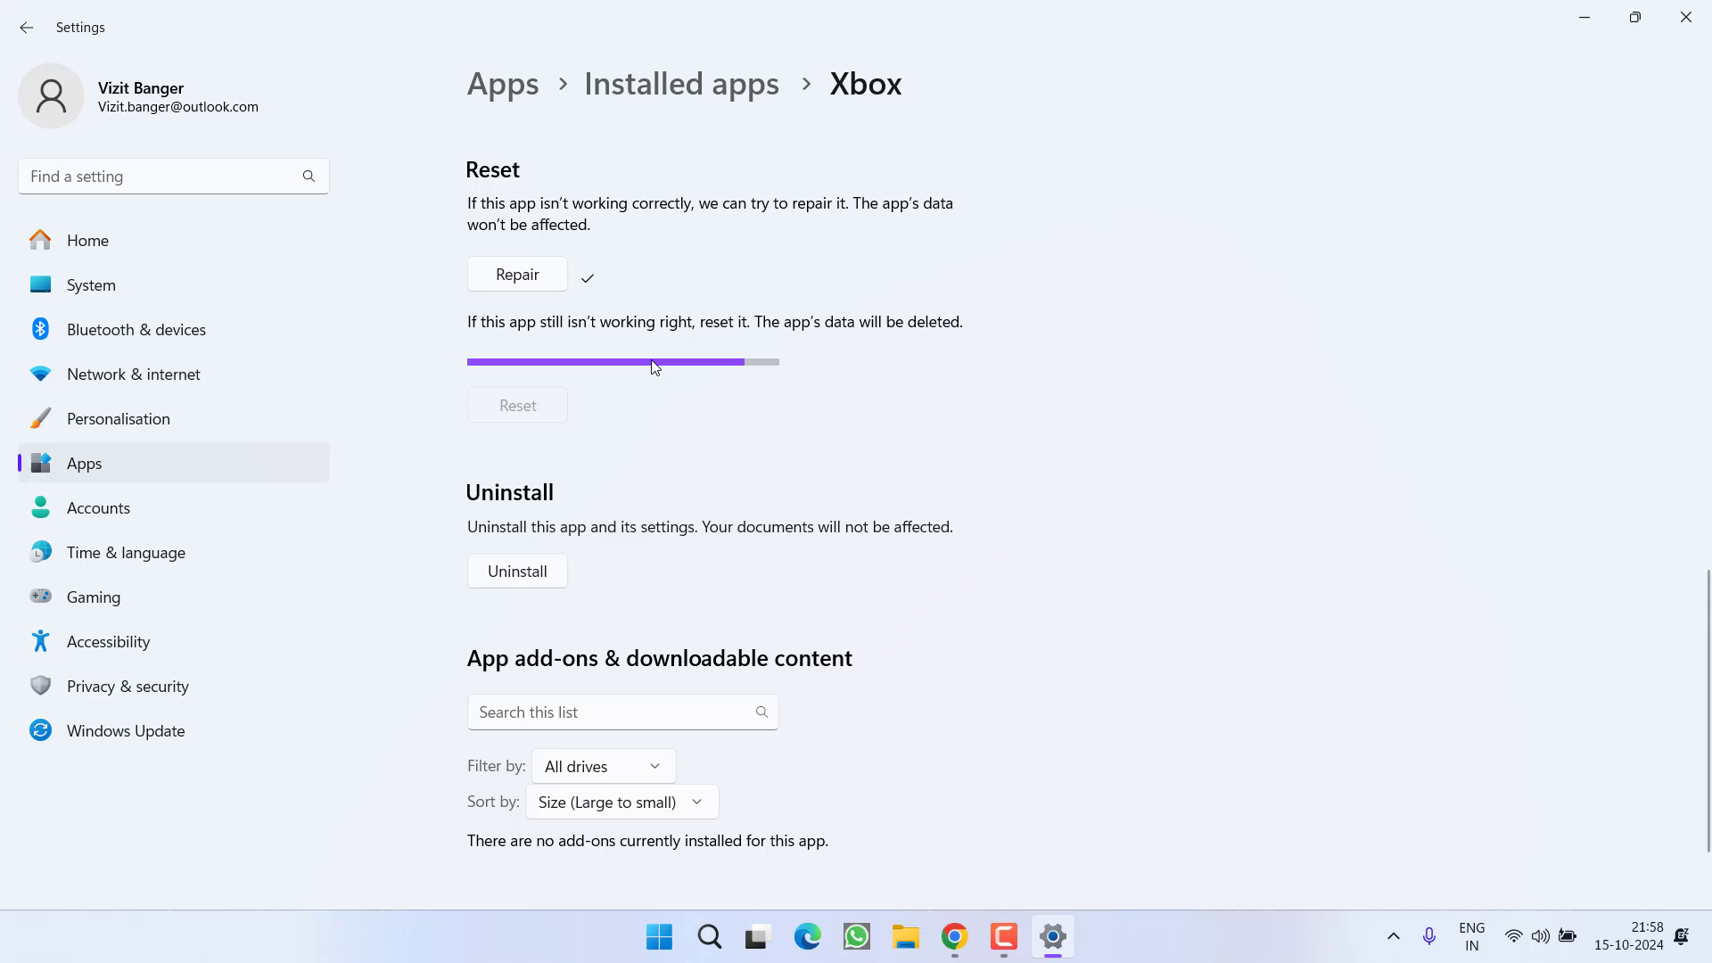
# Close Settings, launch the reset Xbox app from Start search, minimize it, and reopen Settings
pyautogui.click(1685, 17)
pyautogui.press('super')
pyautogui.write('xbox')
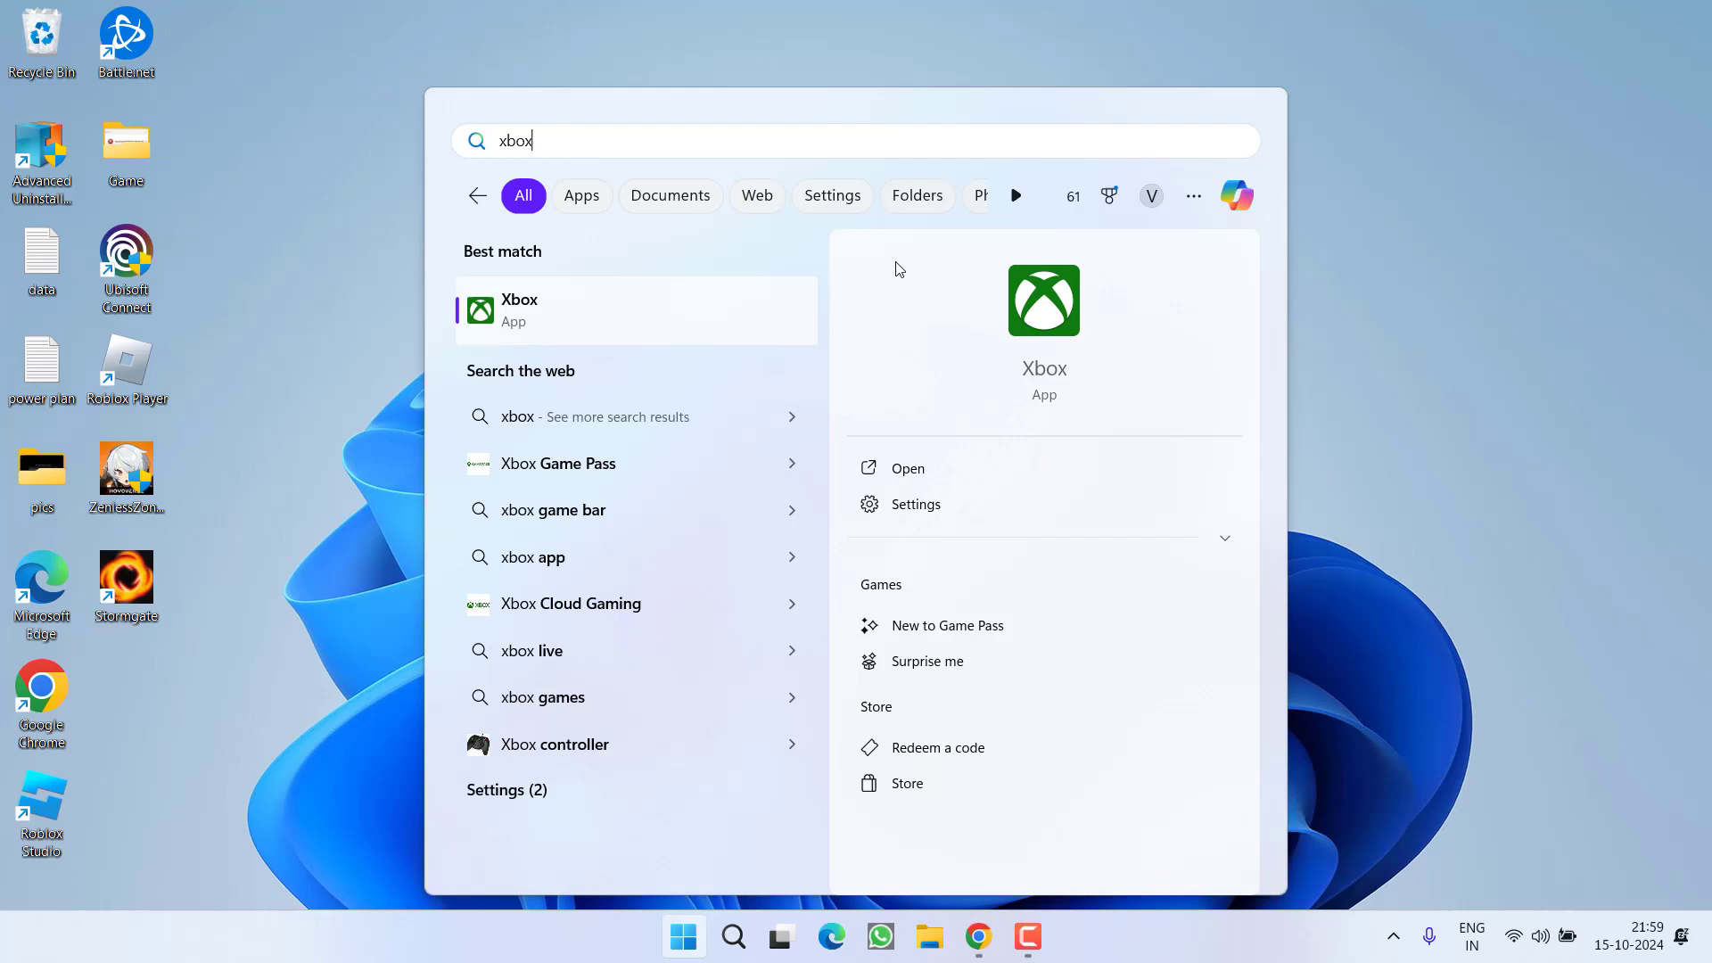
pyautogui.press('Return')
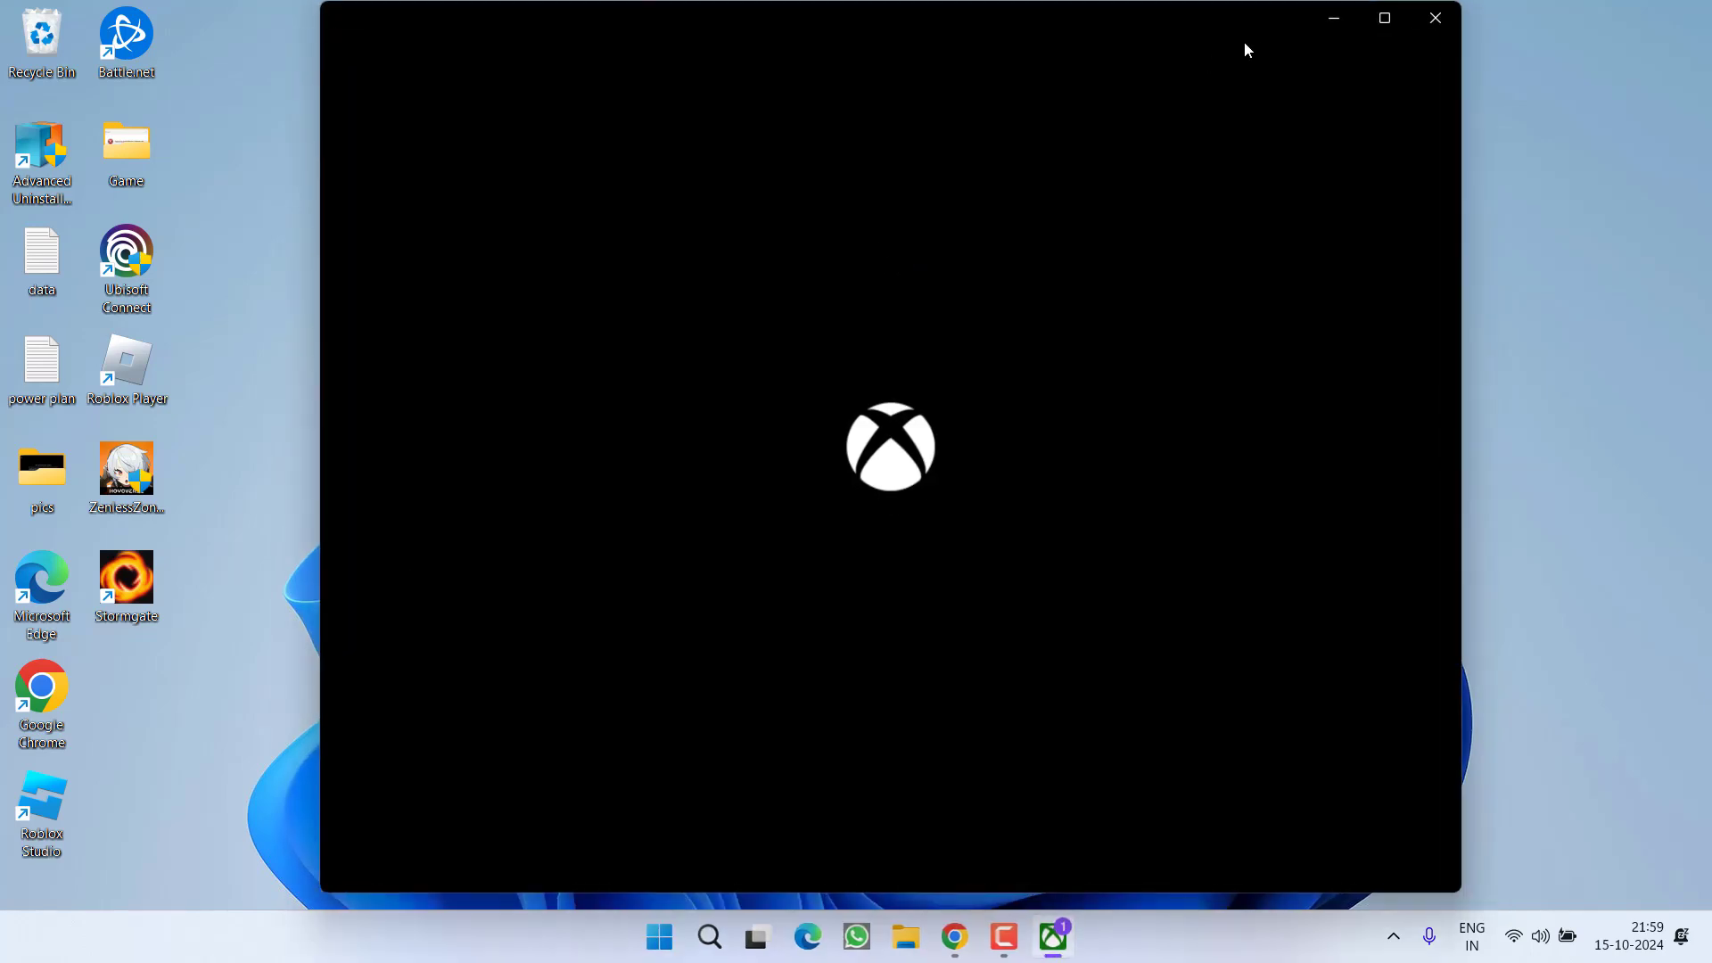
pyautogui.click(1313, 20)
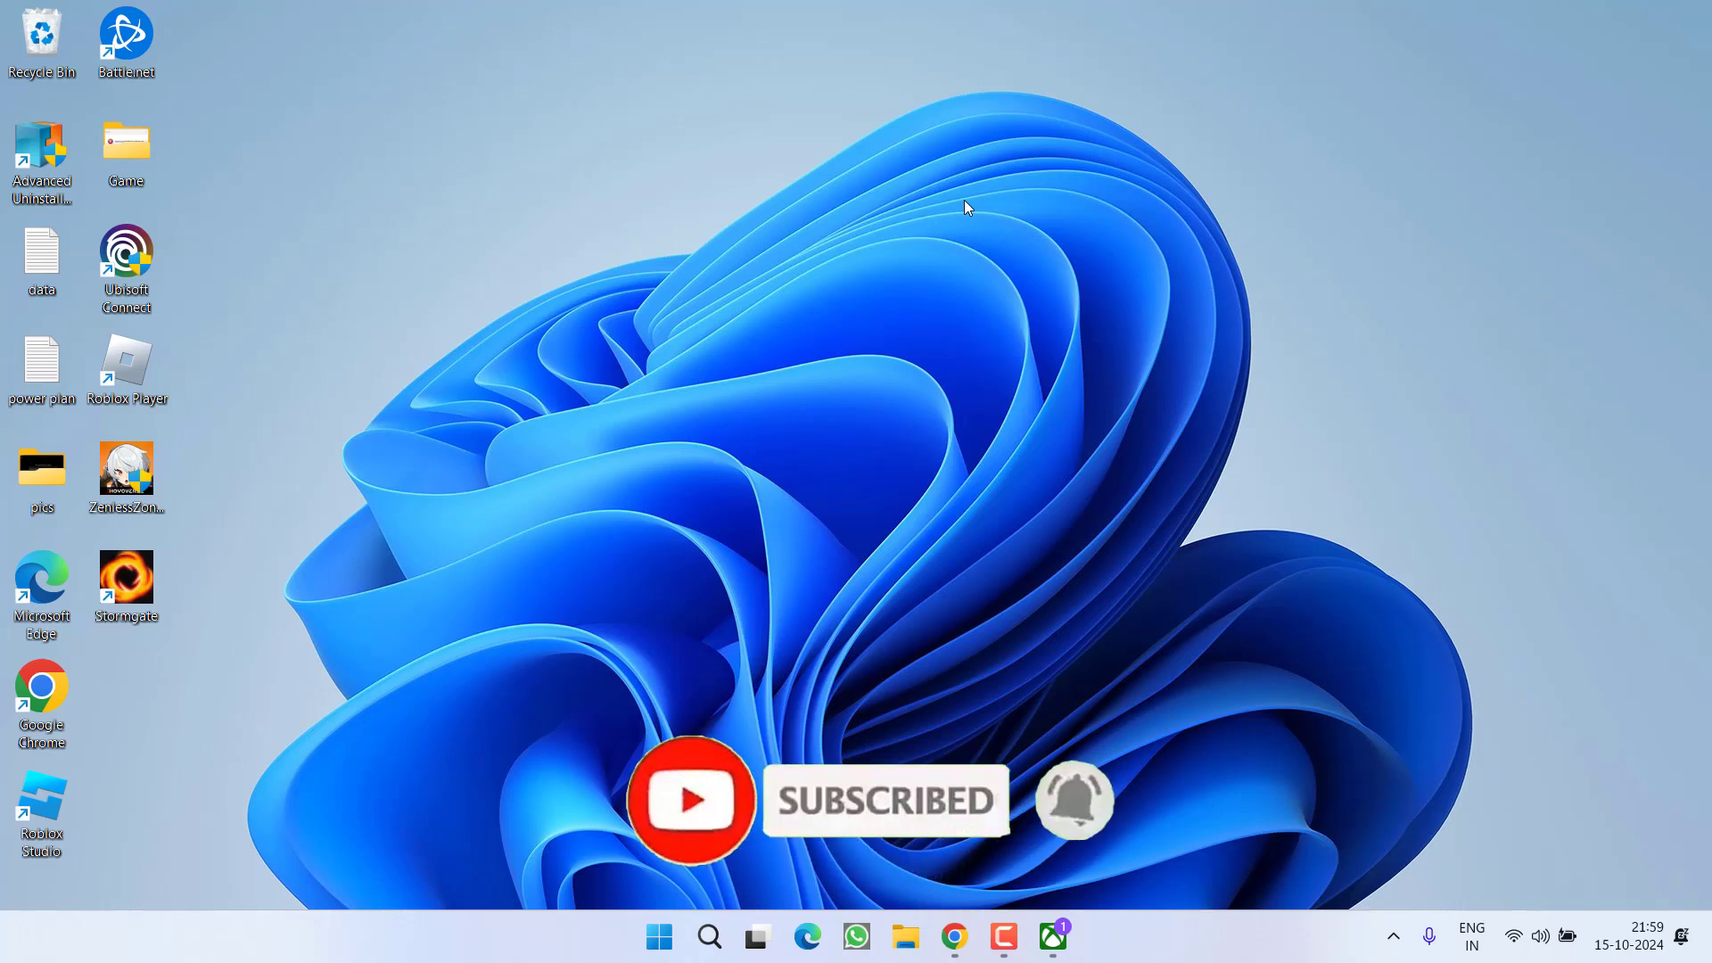
pyautogui.press('super+i')
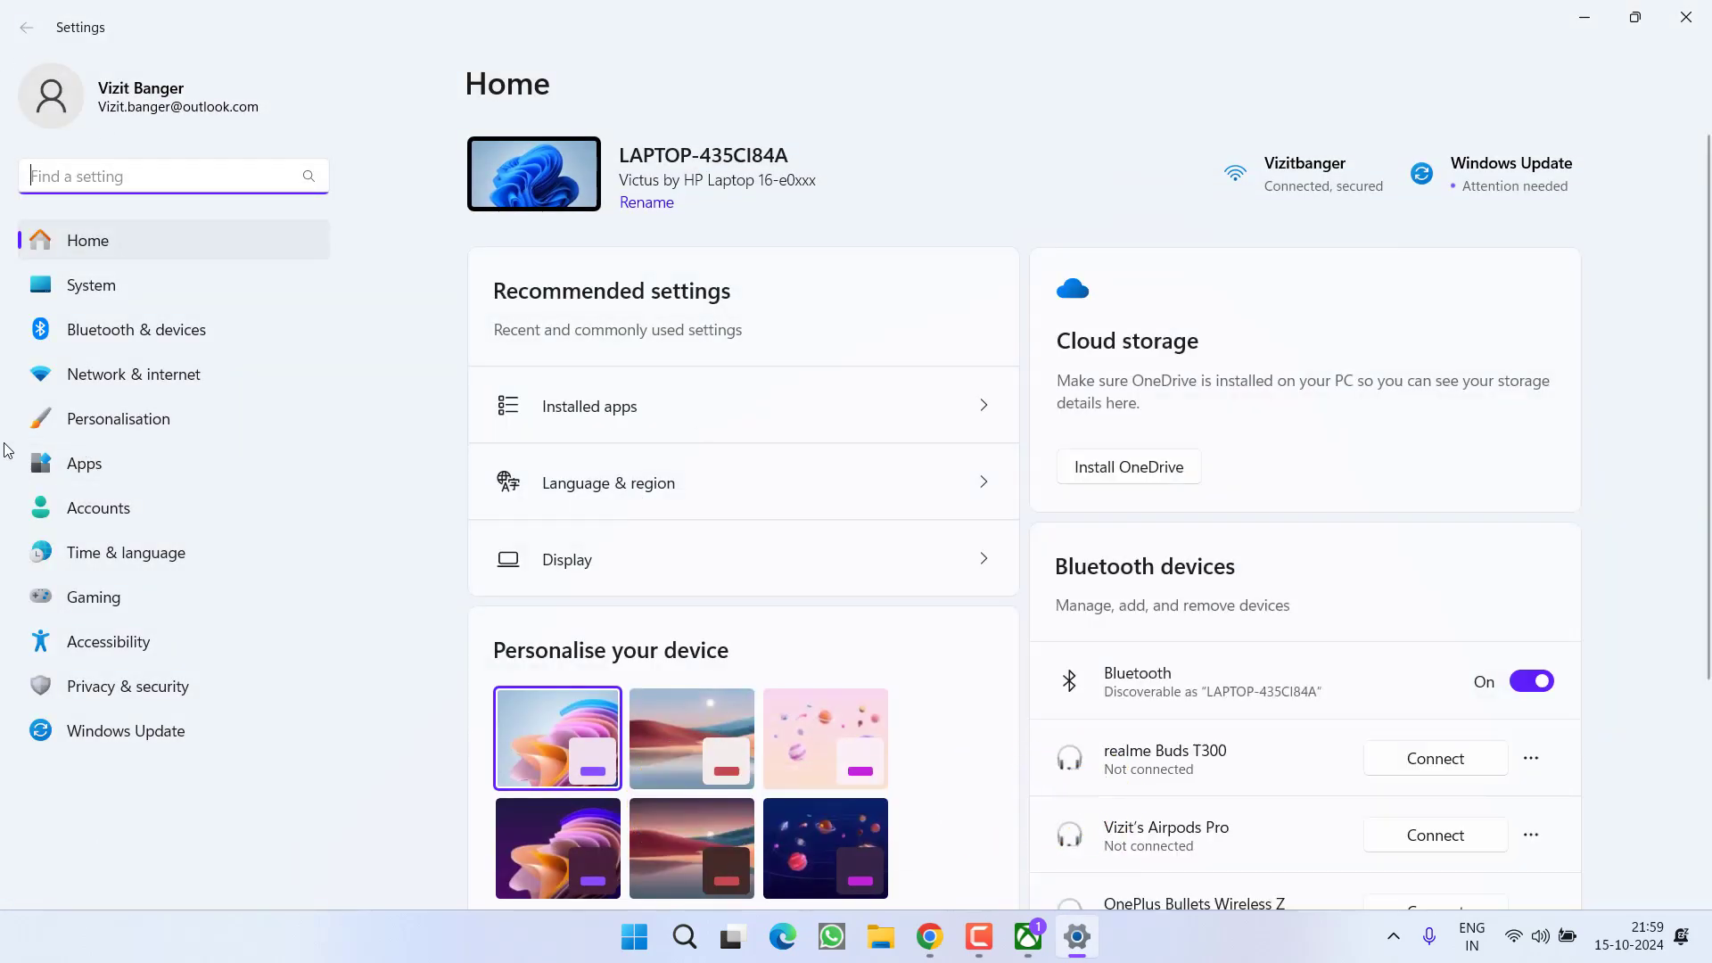
# Re-enable 'Set the time automatically', sync the clock with time.windows.com, then close Settings
pyautogui.click(142, 565)
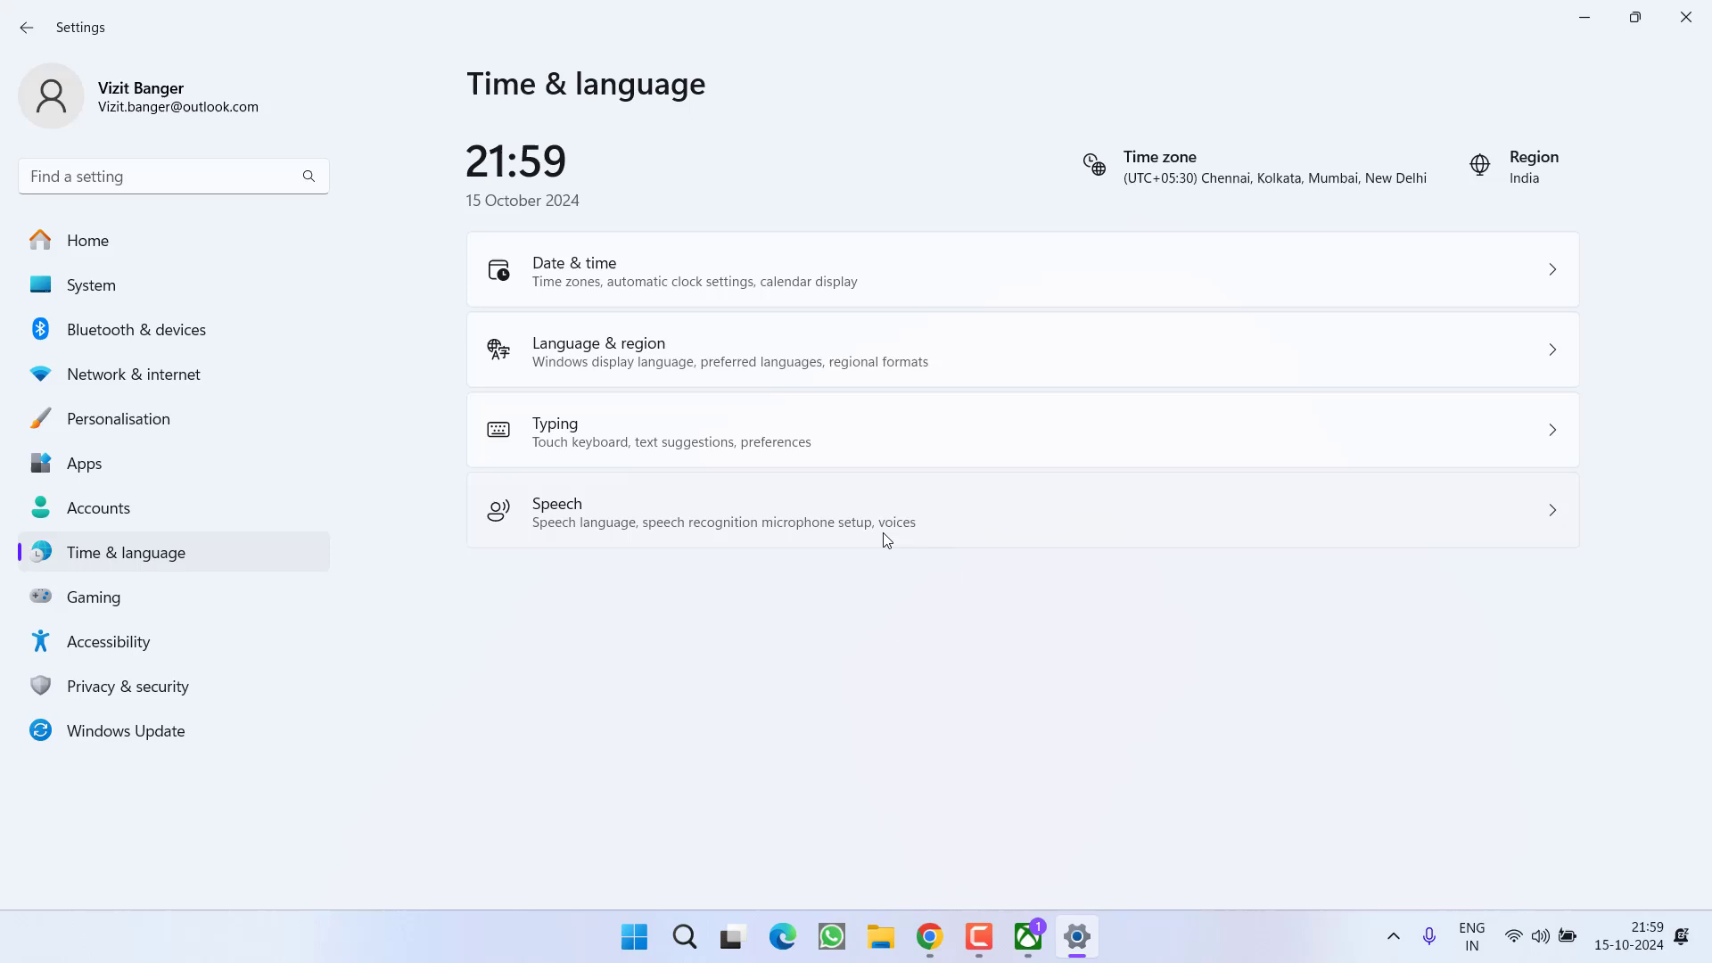
pyautogui.click(658, 282)
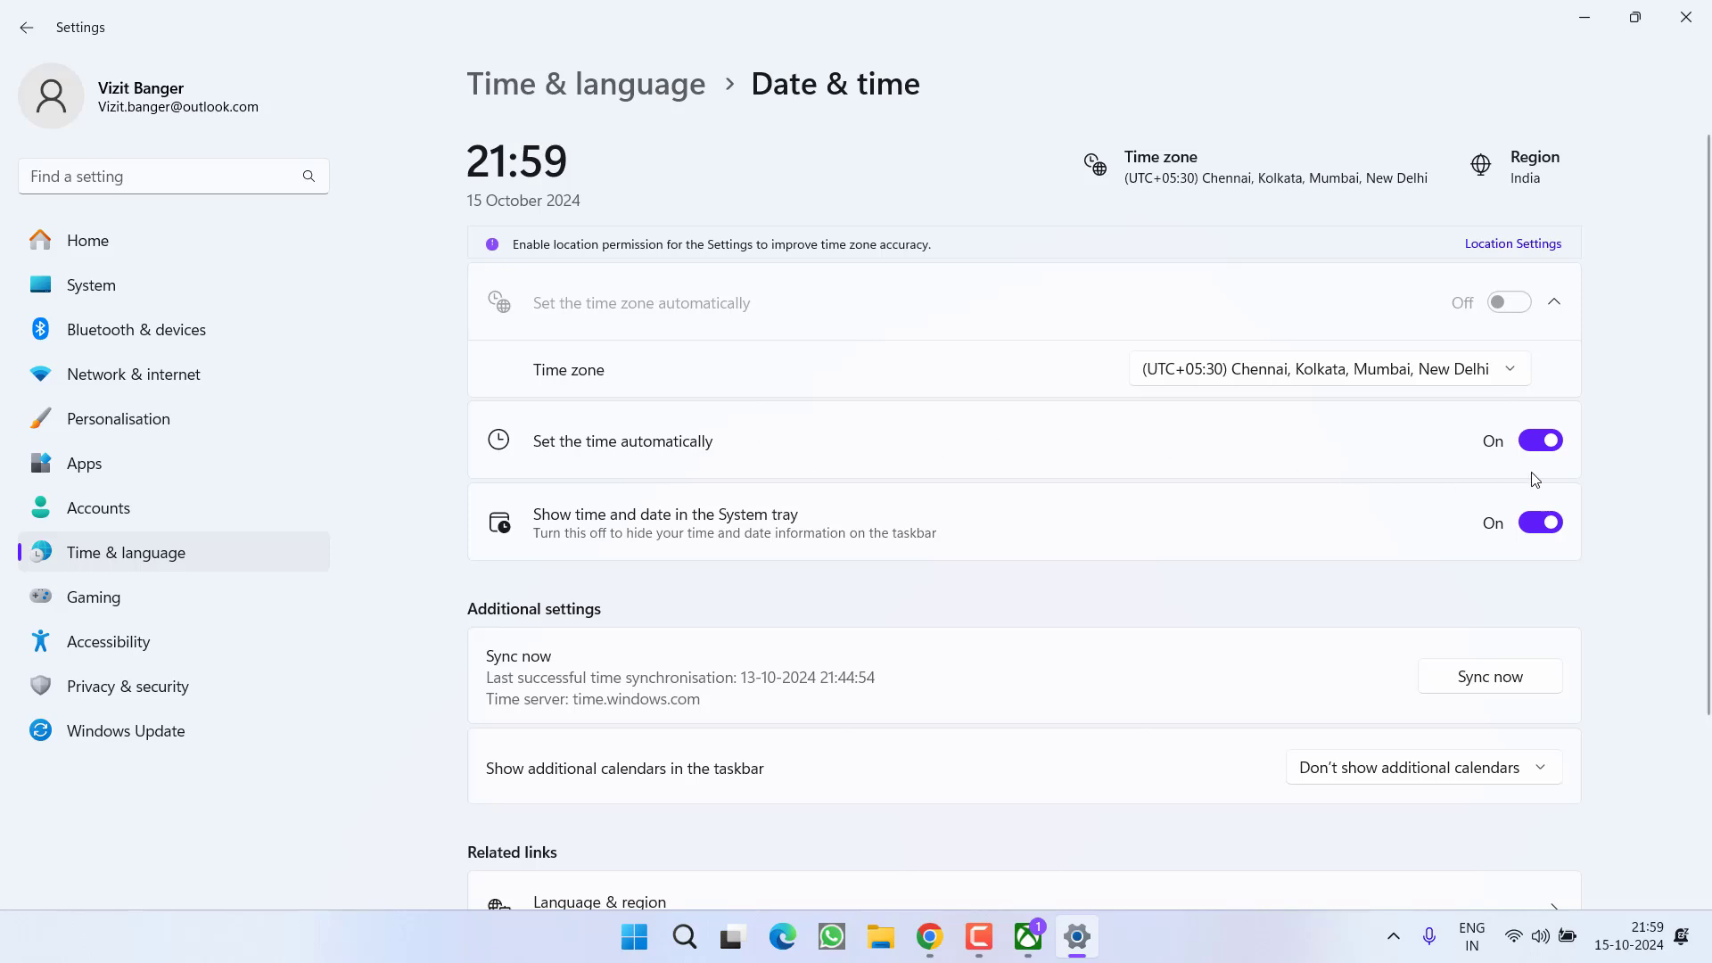
pyautogui.click(1530, 449)
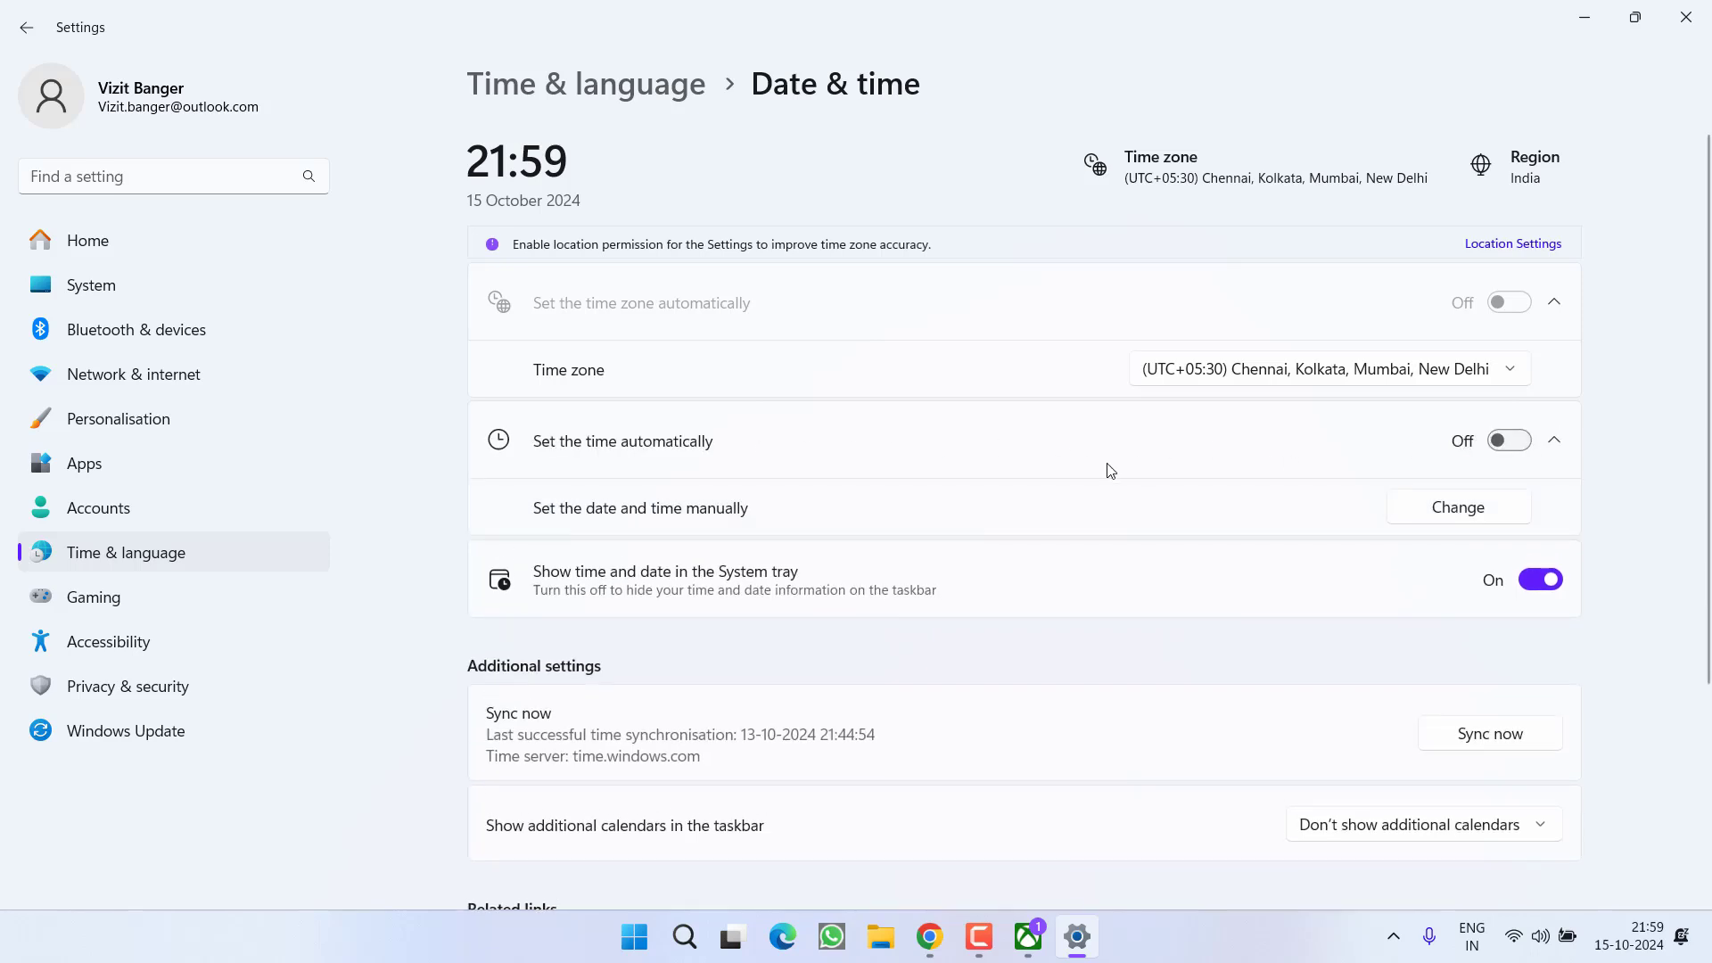
pyautogui.click(1512, 441)
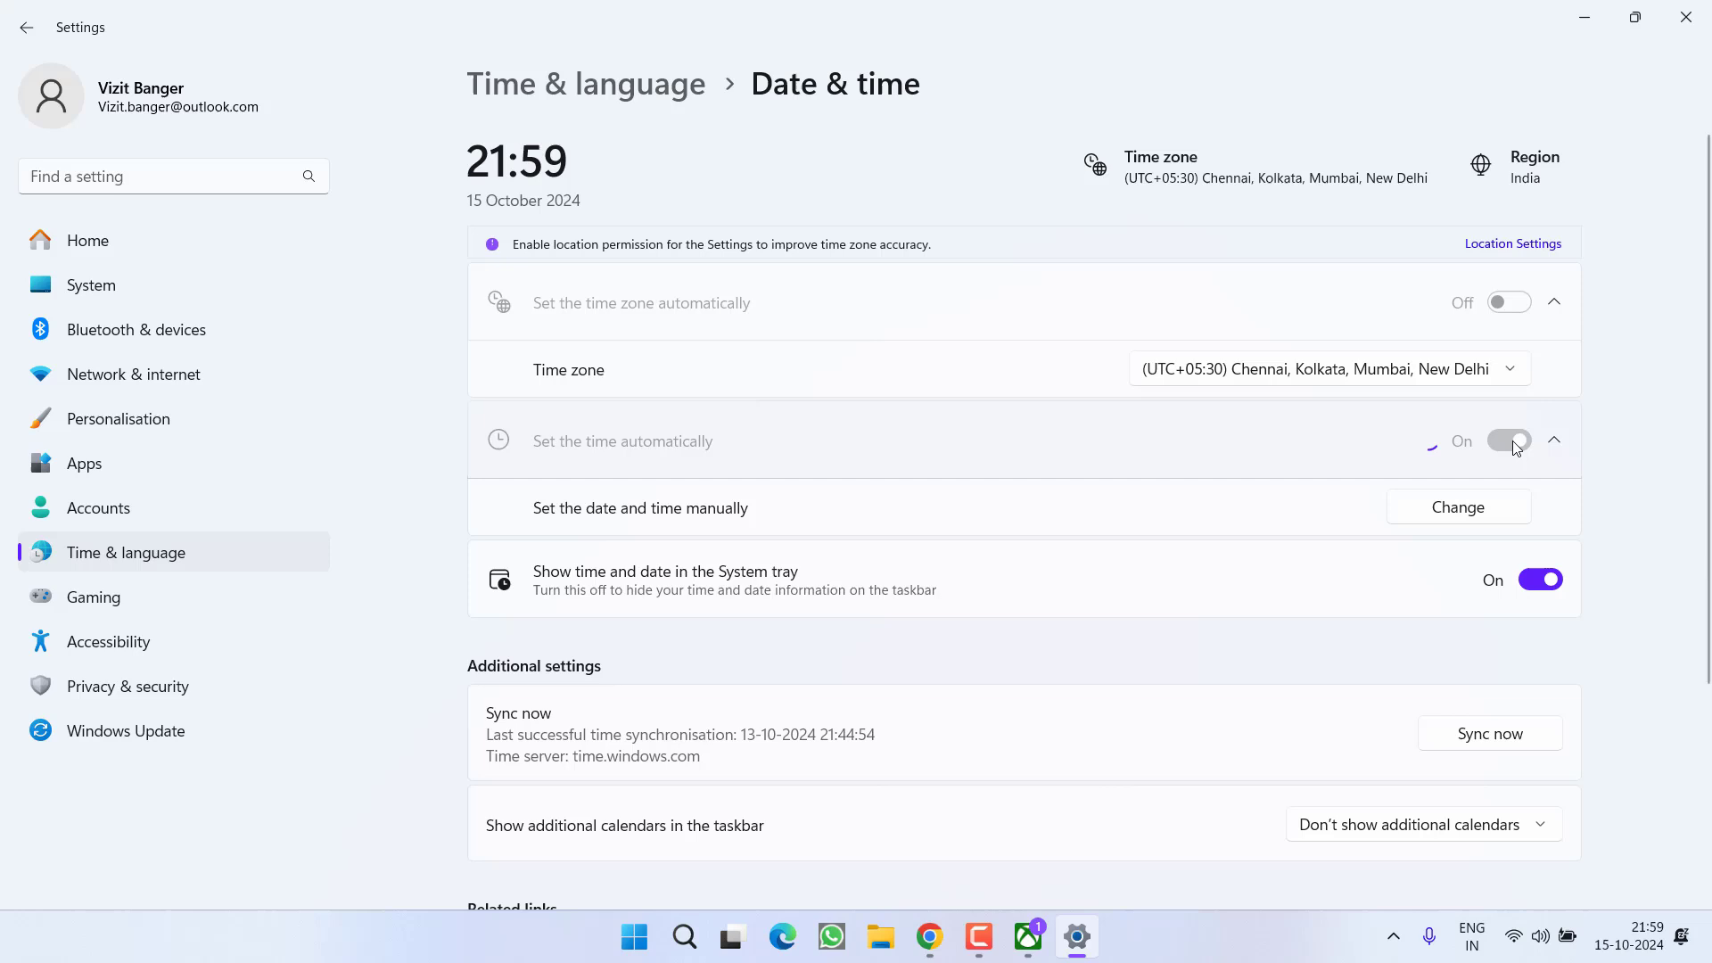
pyautogui.scroll(-3, 1182, 529)
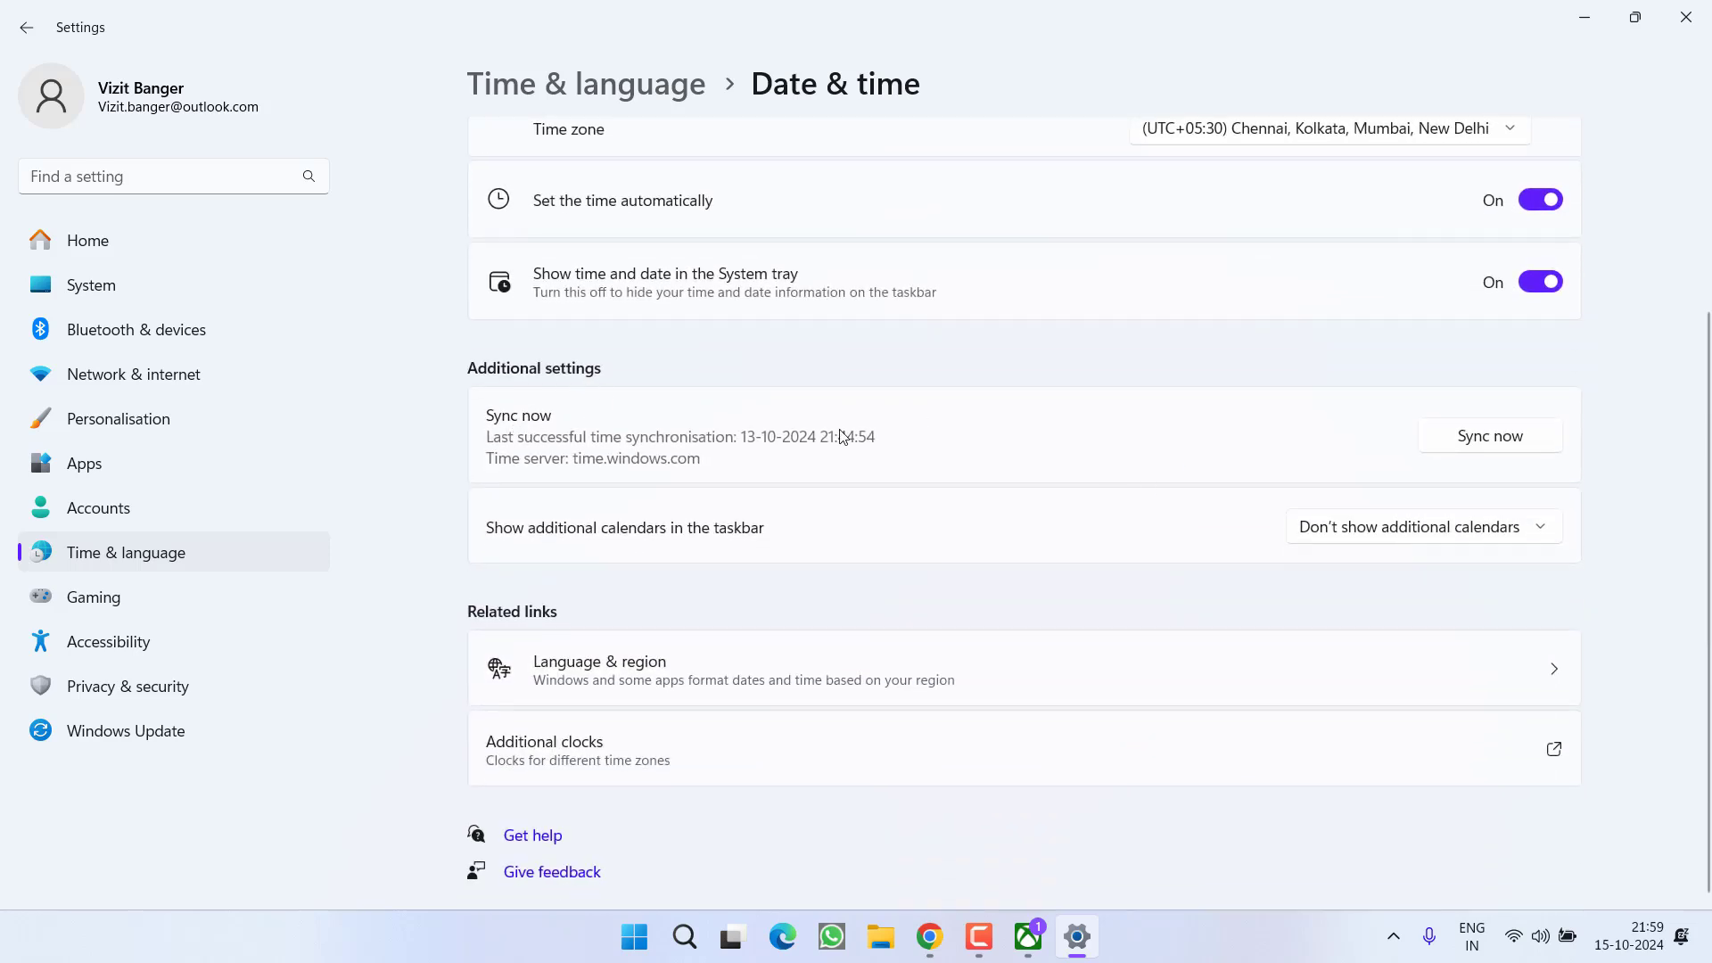
pyautogui.click(1510, 439)
pyautogui.click(1685, 17)
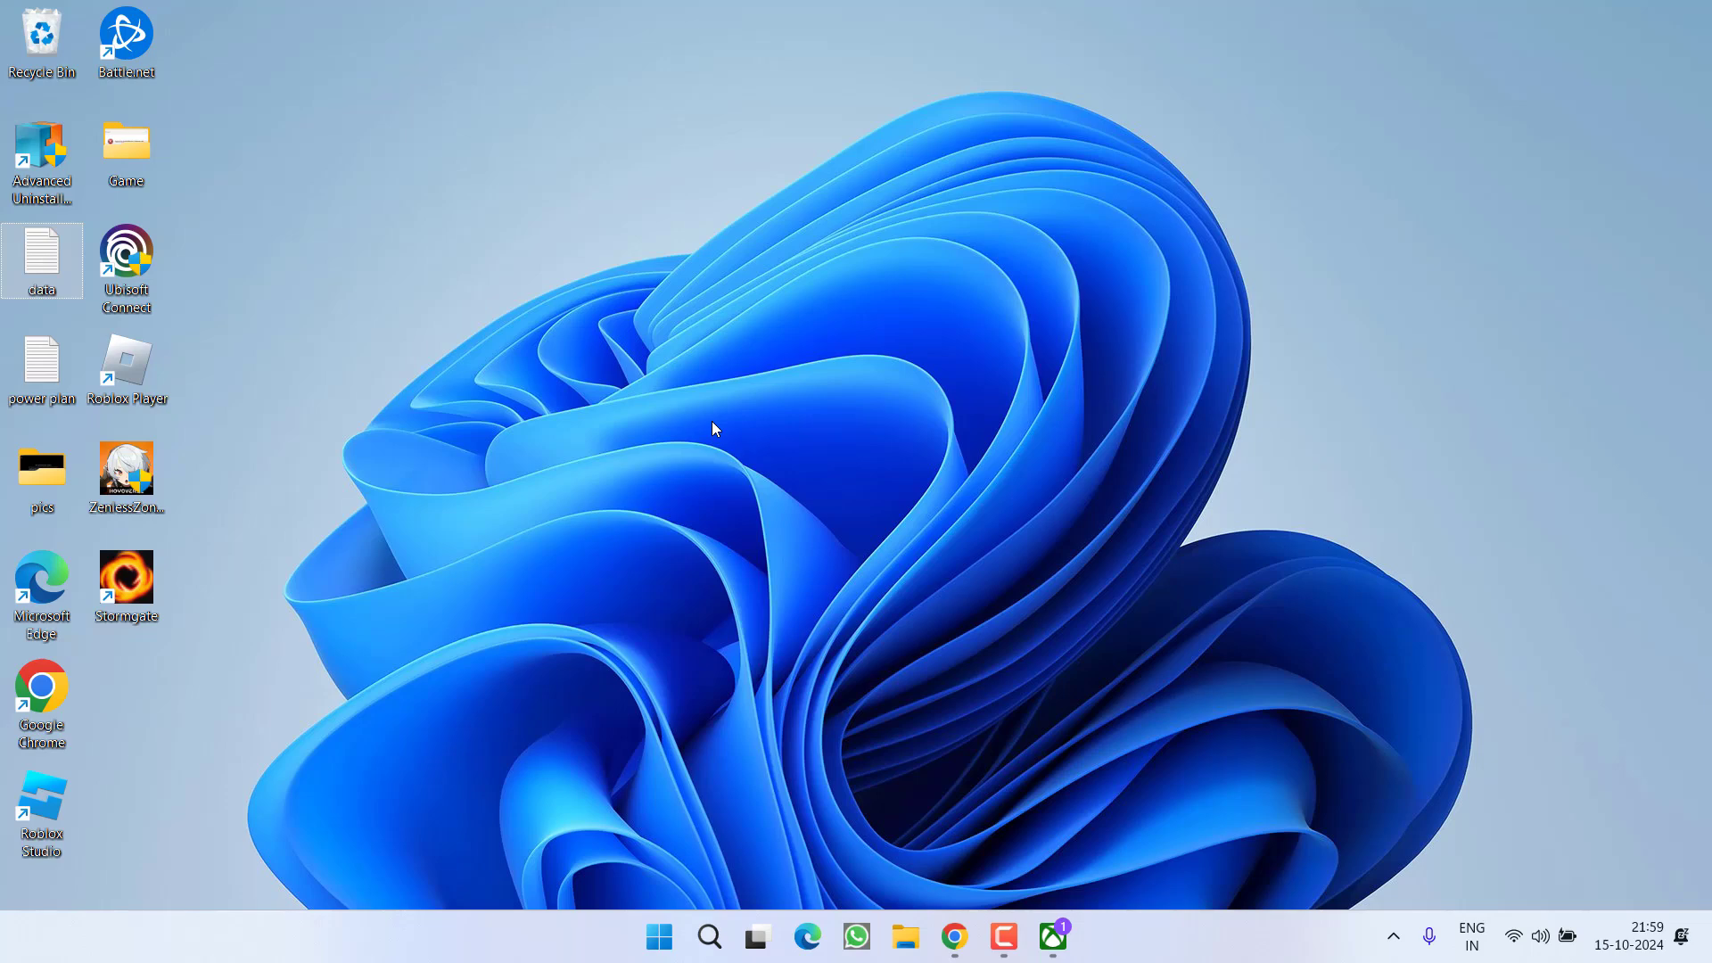
# Run appwiz.cpl to open Programs and Features and select Microsoft Edge WebView2 Runtime
pyautogui.rightClick(659, 936)
pyautogui.click(606, 801)
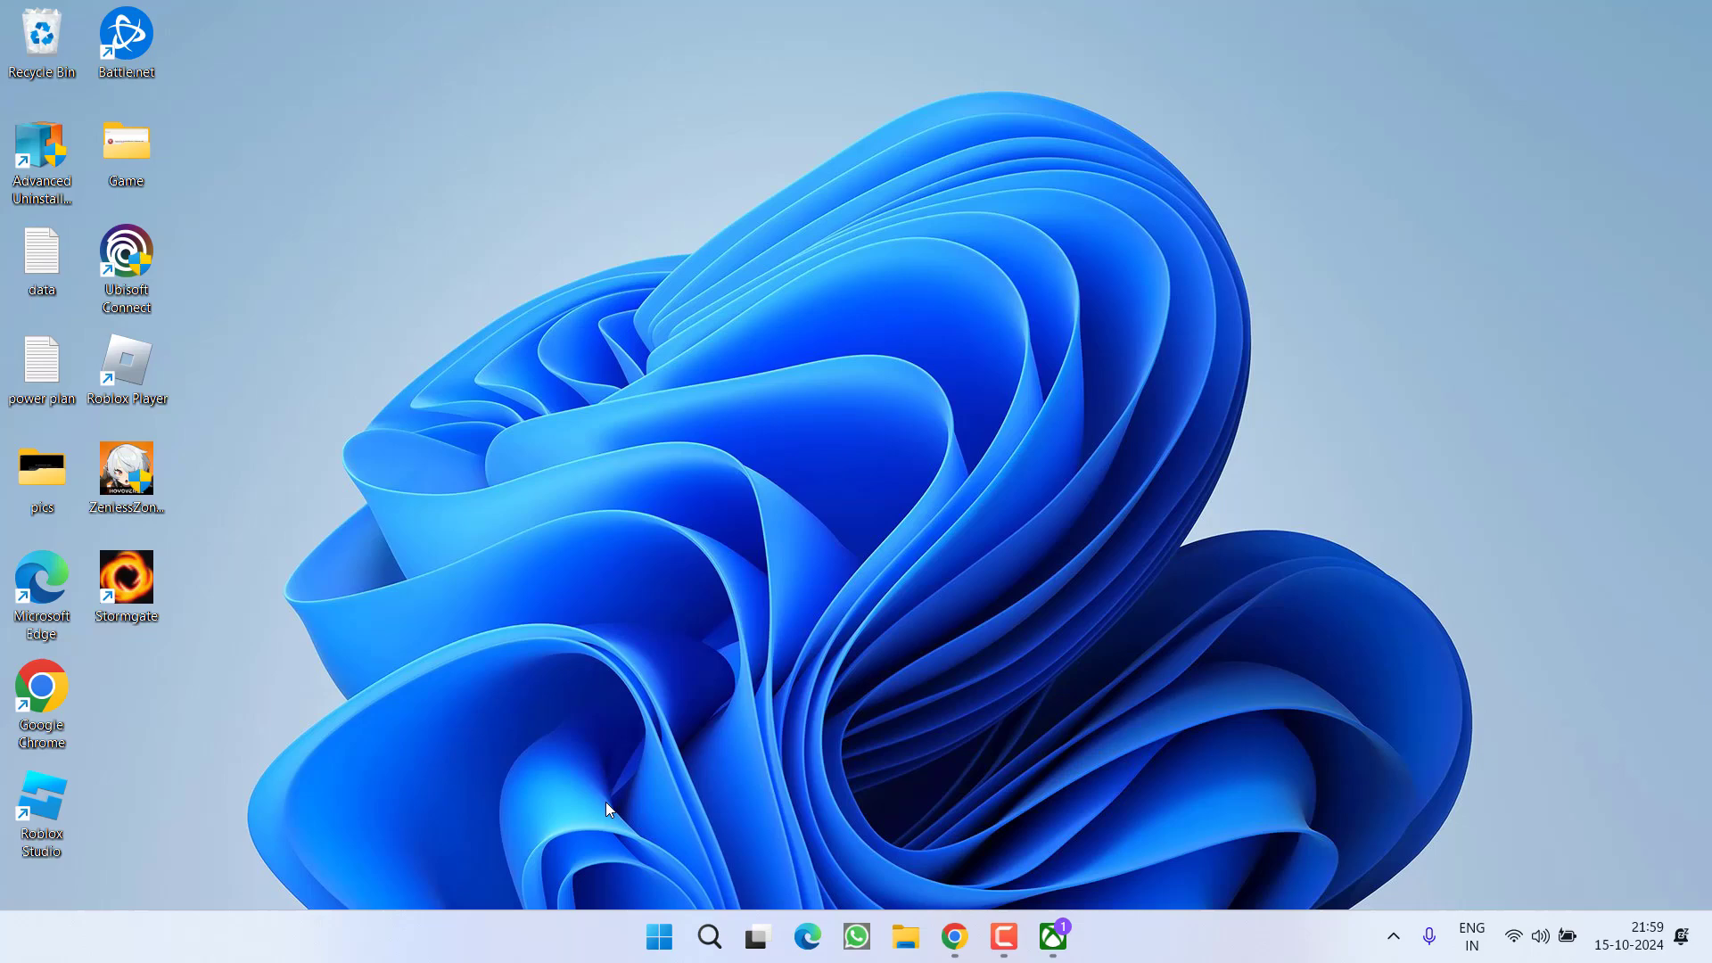
pyautogui.write('app')
pyautogui.press('Down')
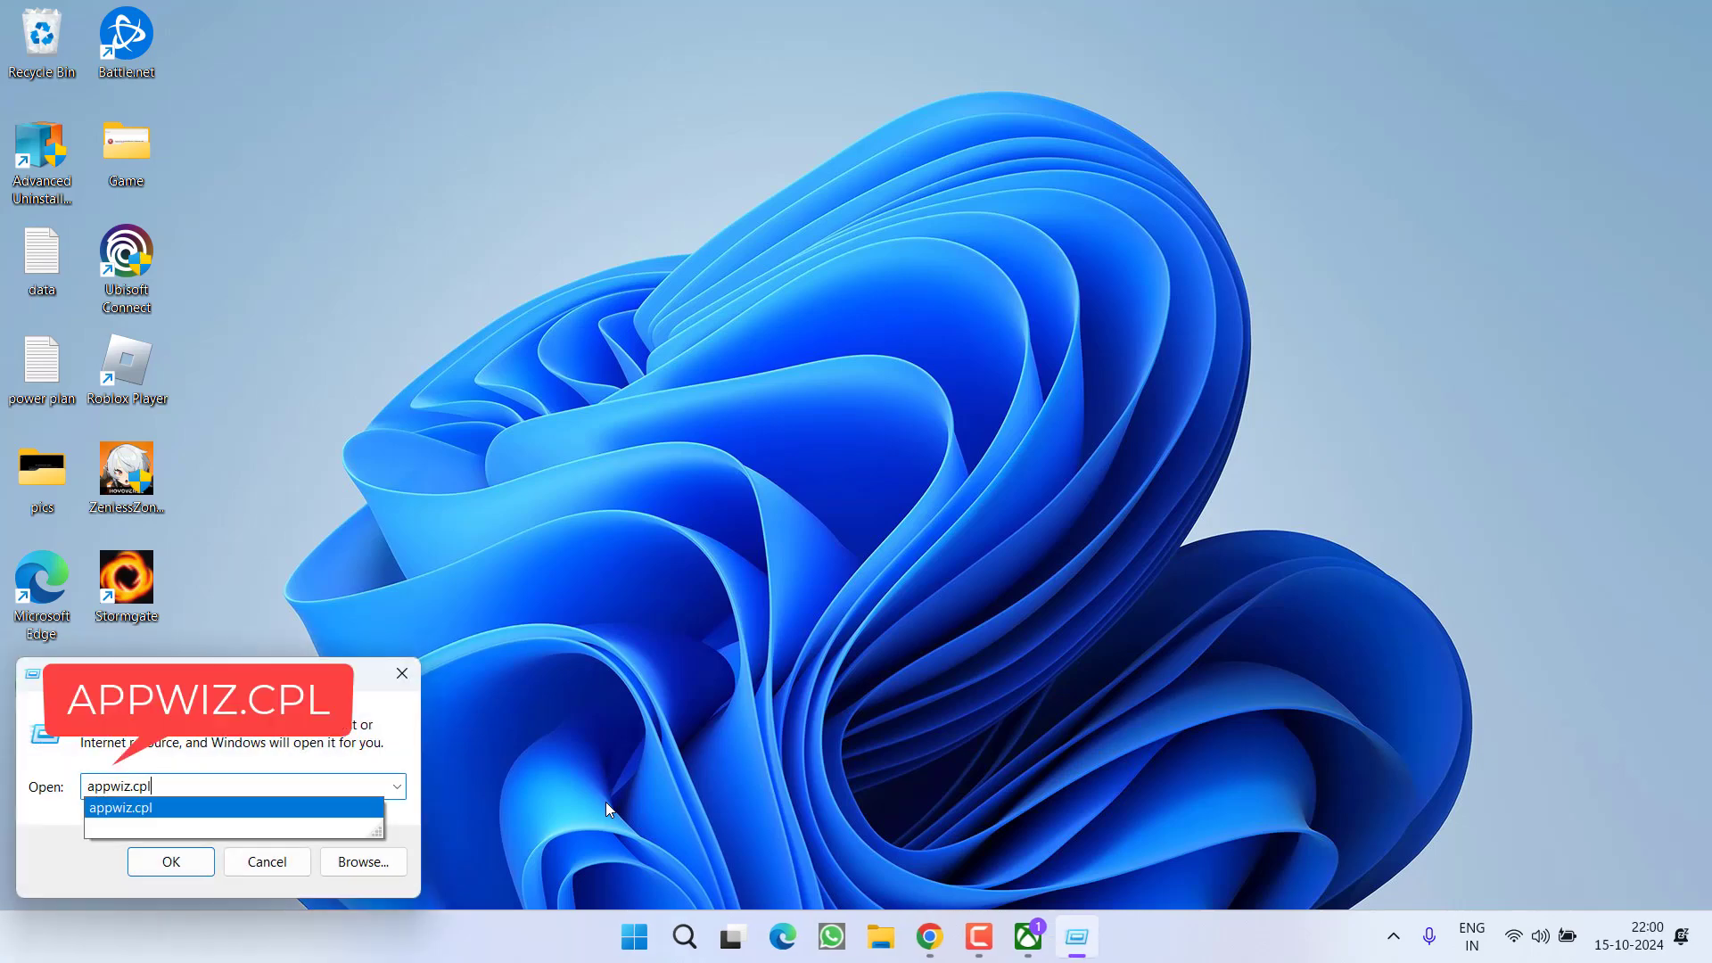
pyautogui.press('Return')
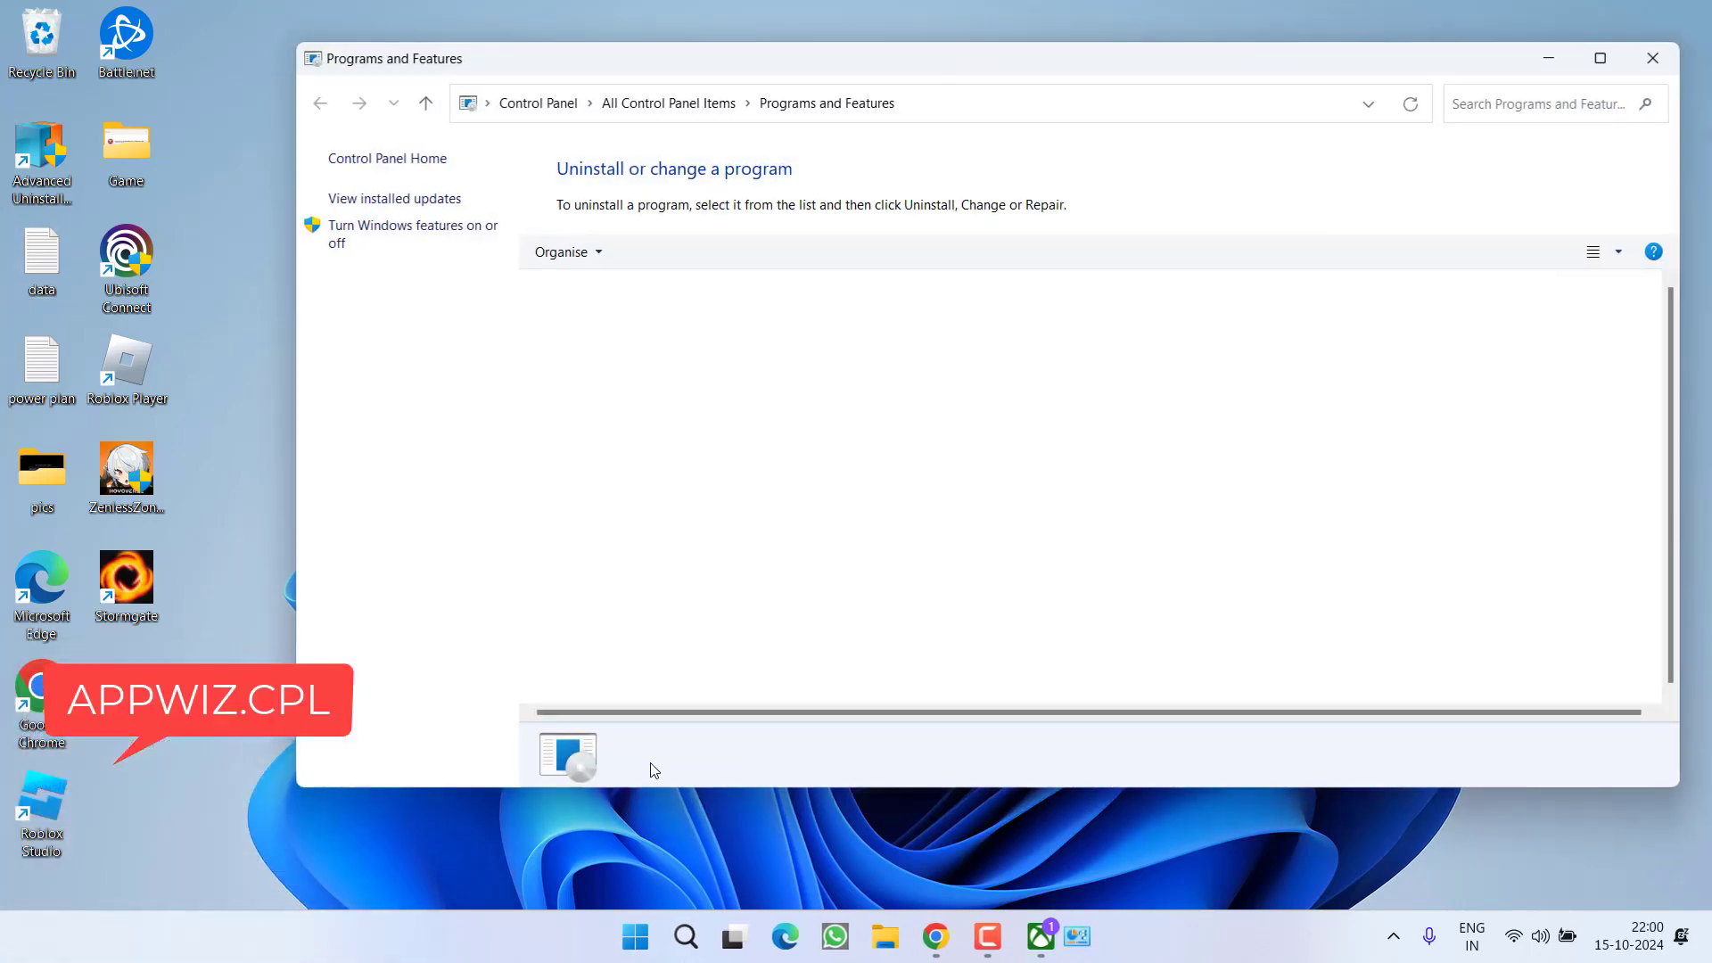
pyautogui.click(630, 561)
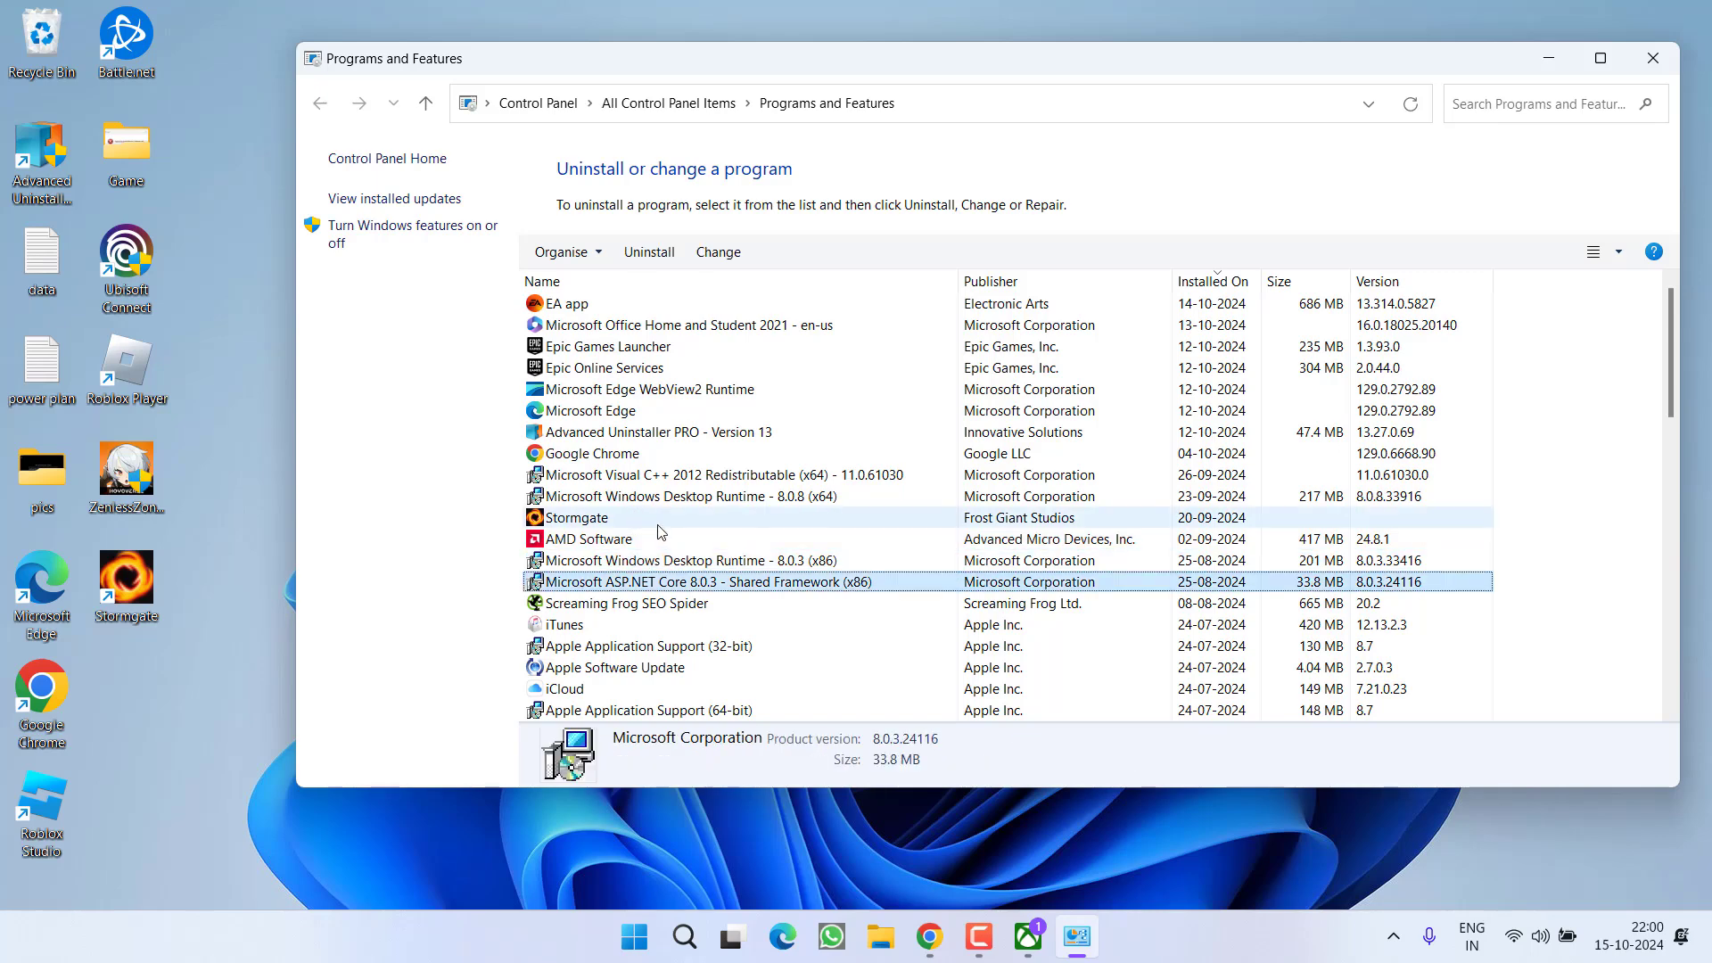
pyautogui.click(619, 392)
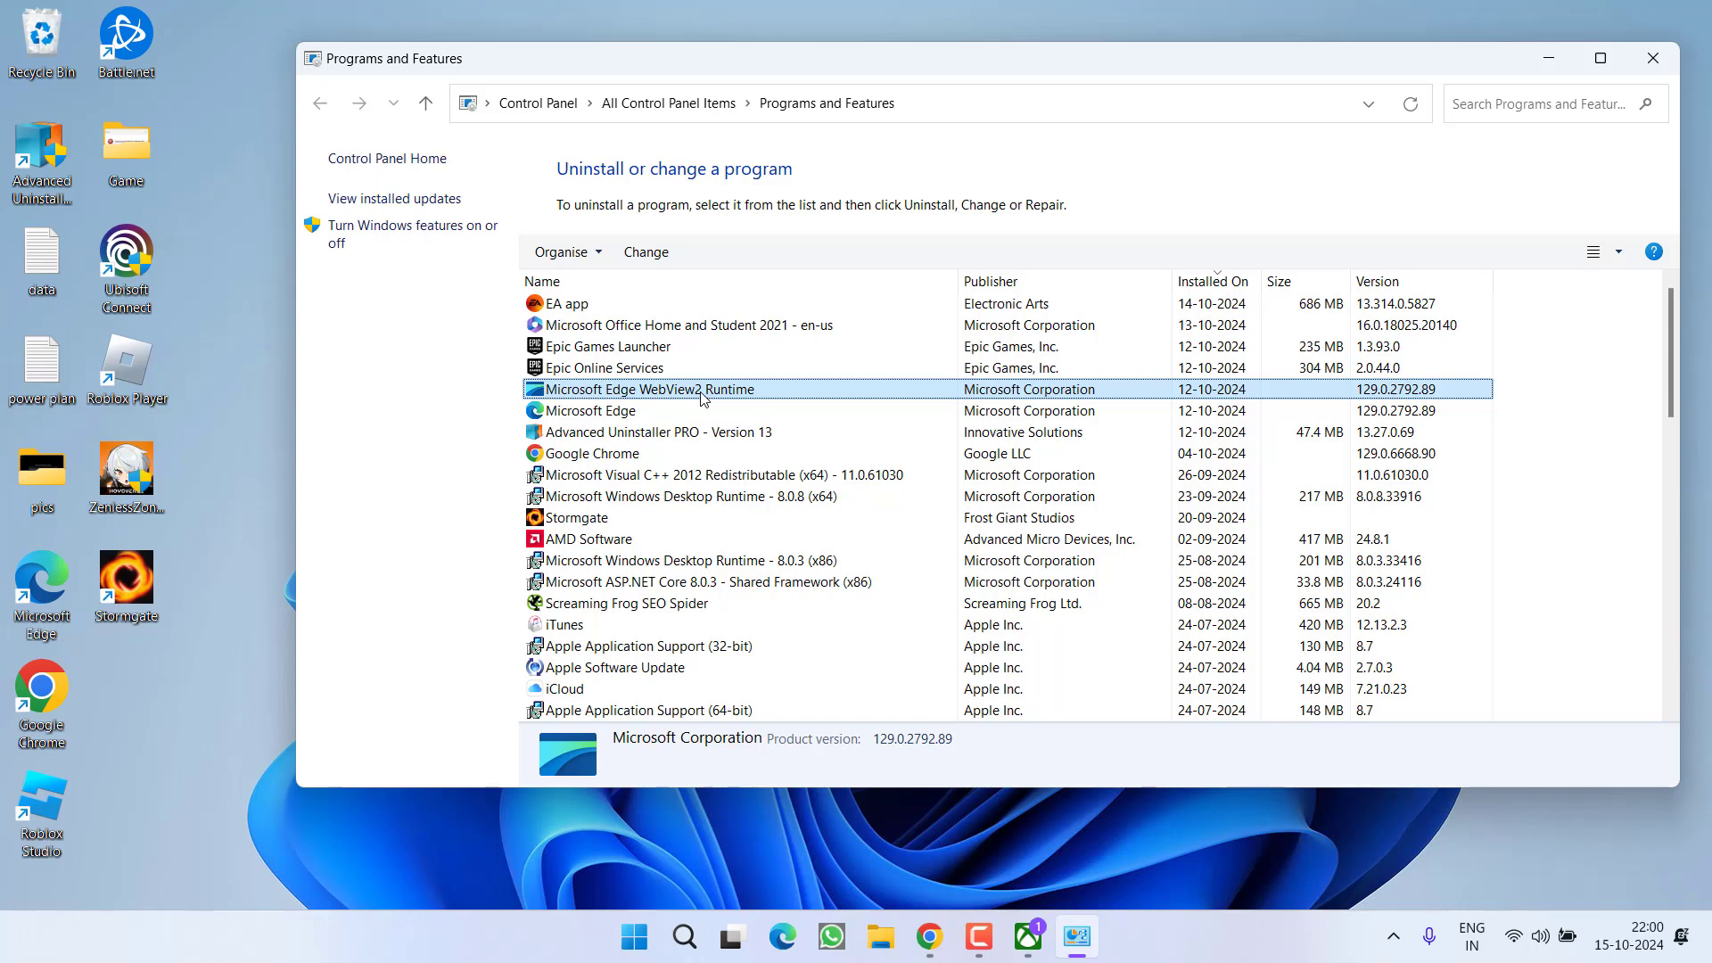
# Start a repair of Microsoft Edge WebView2 Runtime, background its download, and close Programs and Features
pyautogui.doubleClick(704, 395)
pyautogui.click(869, 623)
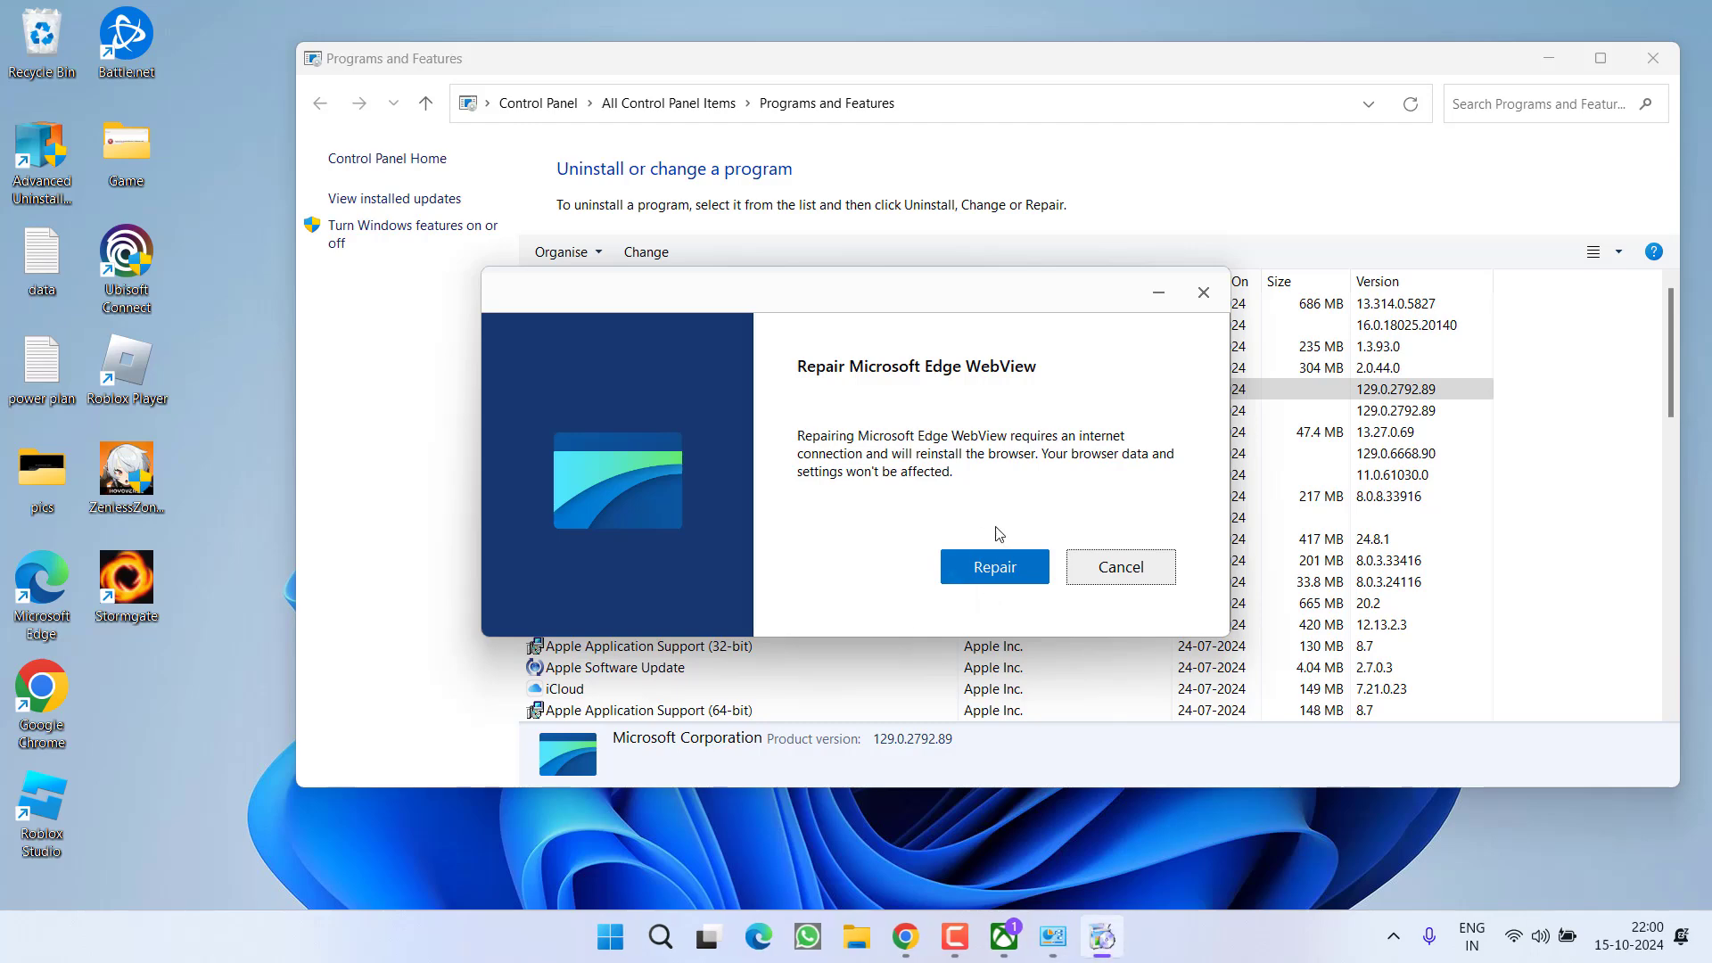
pyautogui.click(997, 569)
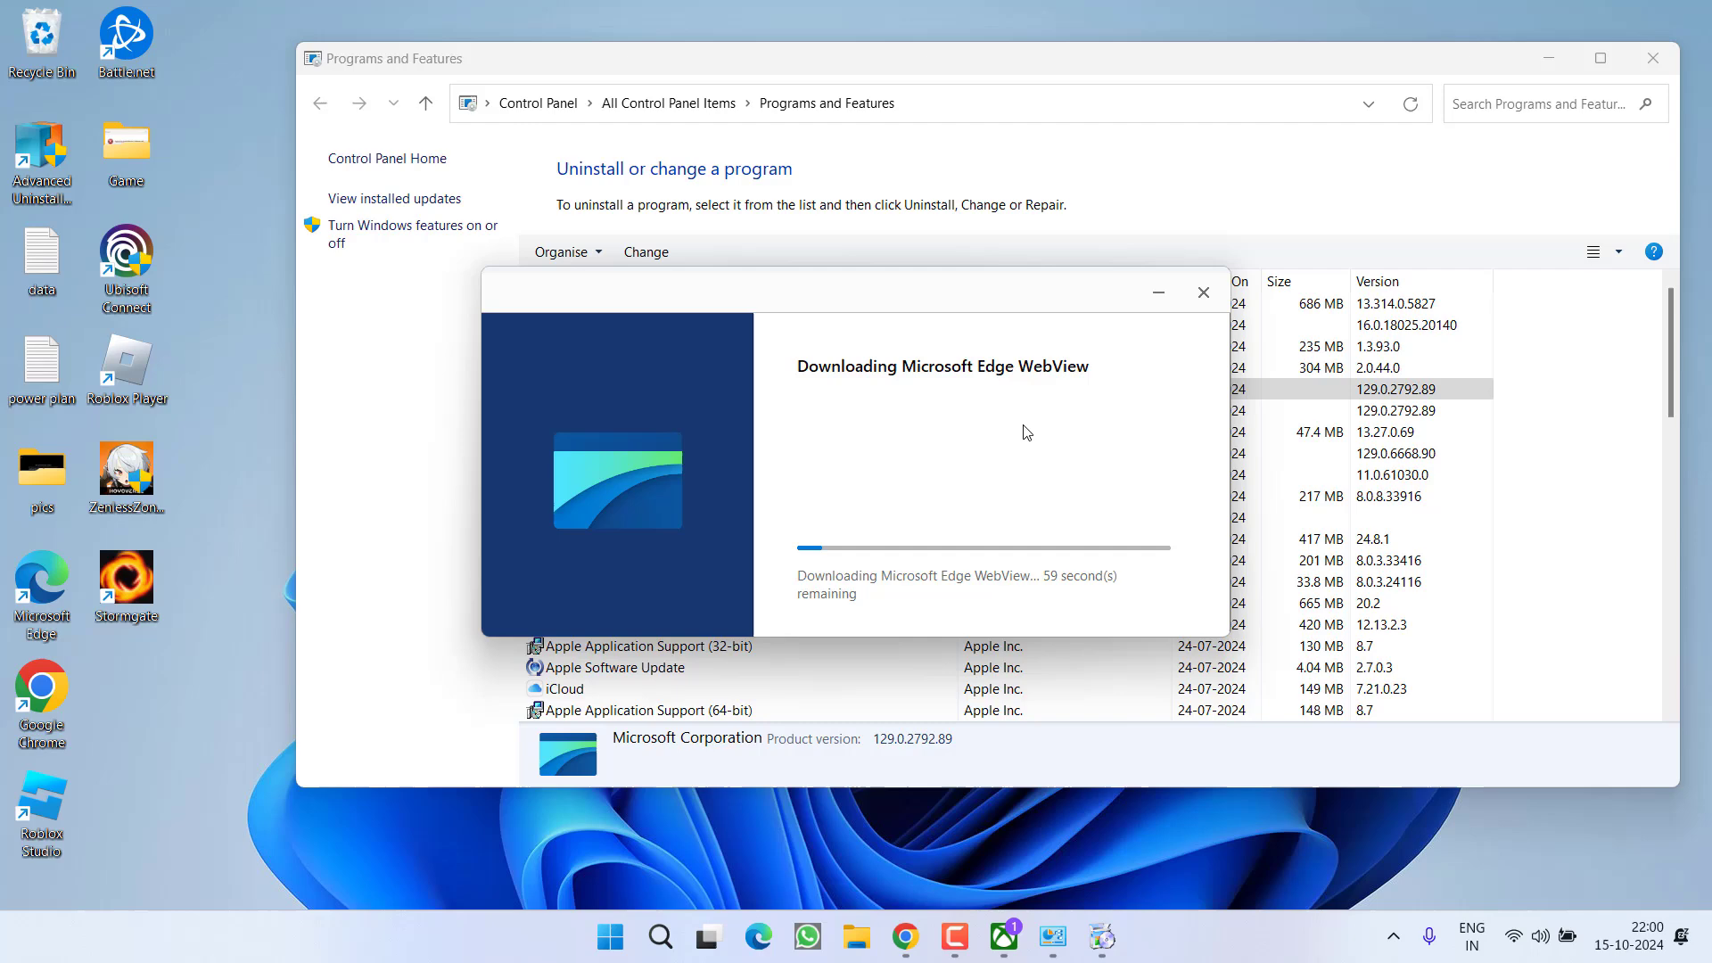
pyautogui.click(1158, 293)
pyautogui.click(1652, 58)
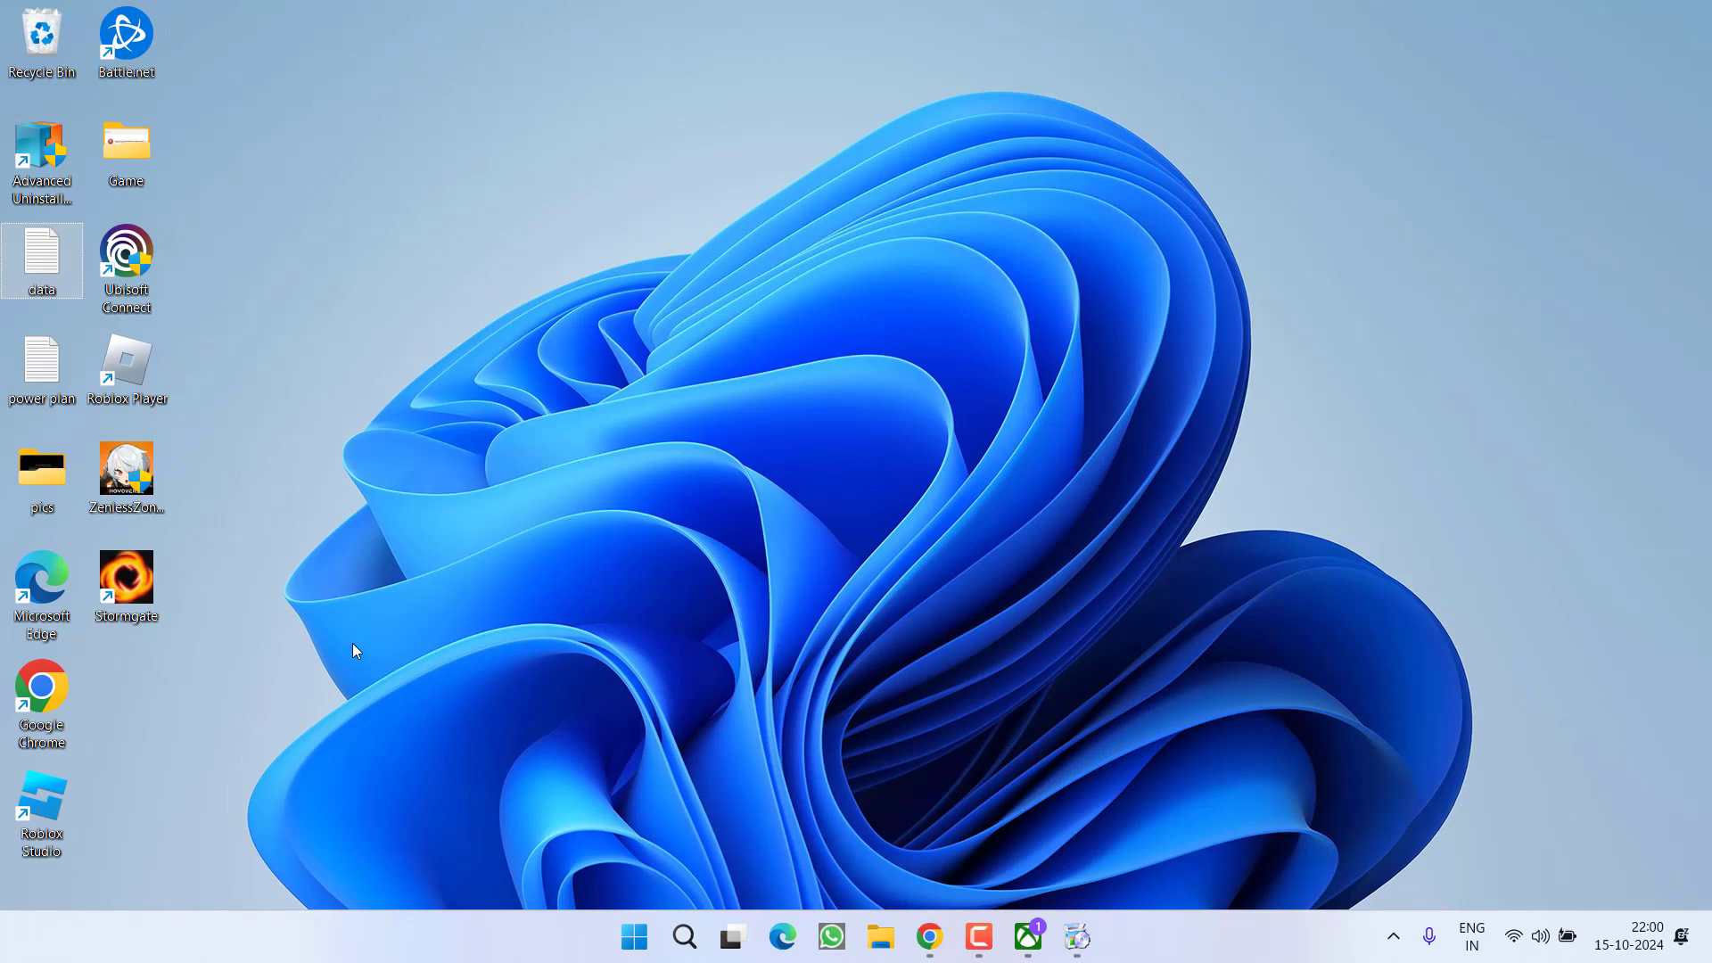
# Open the Network & internet settings page, then bring the Xbox app to the front
pyautogui.press('super+i')
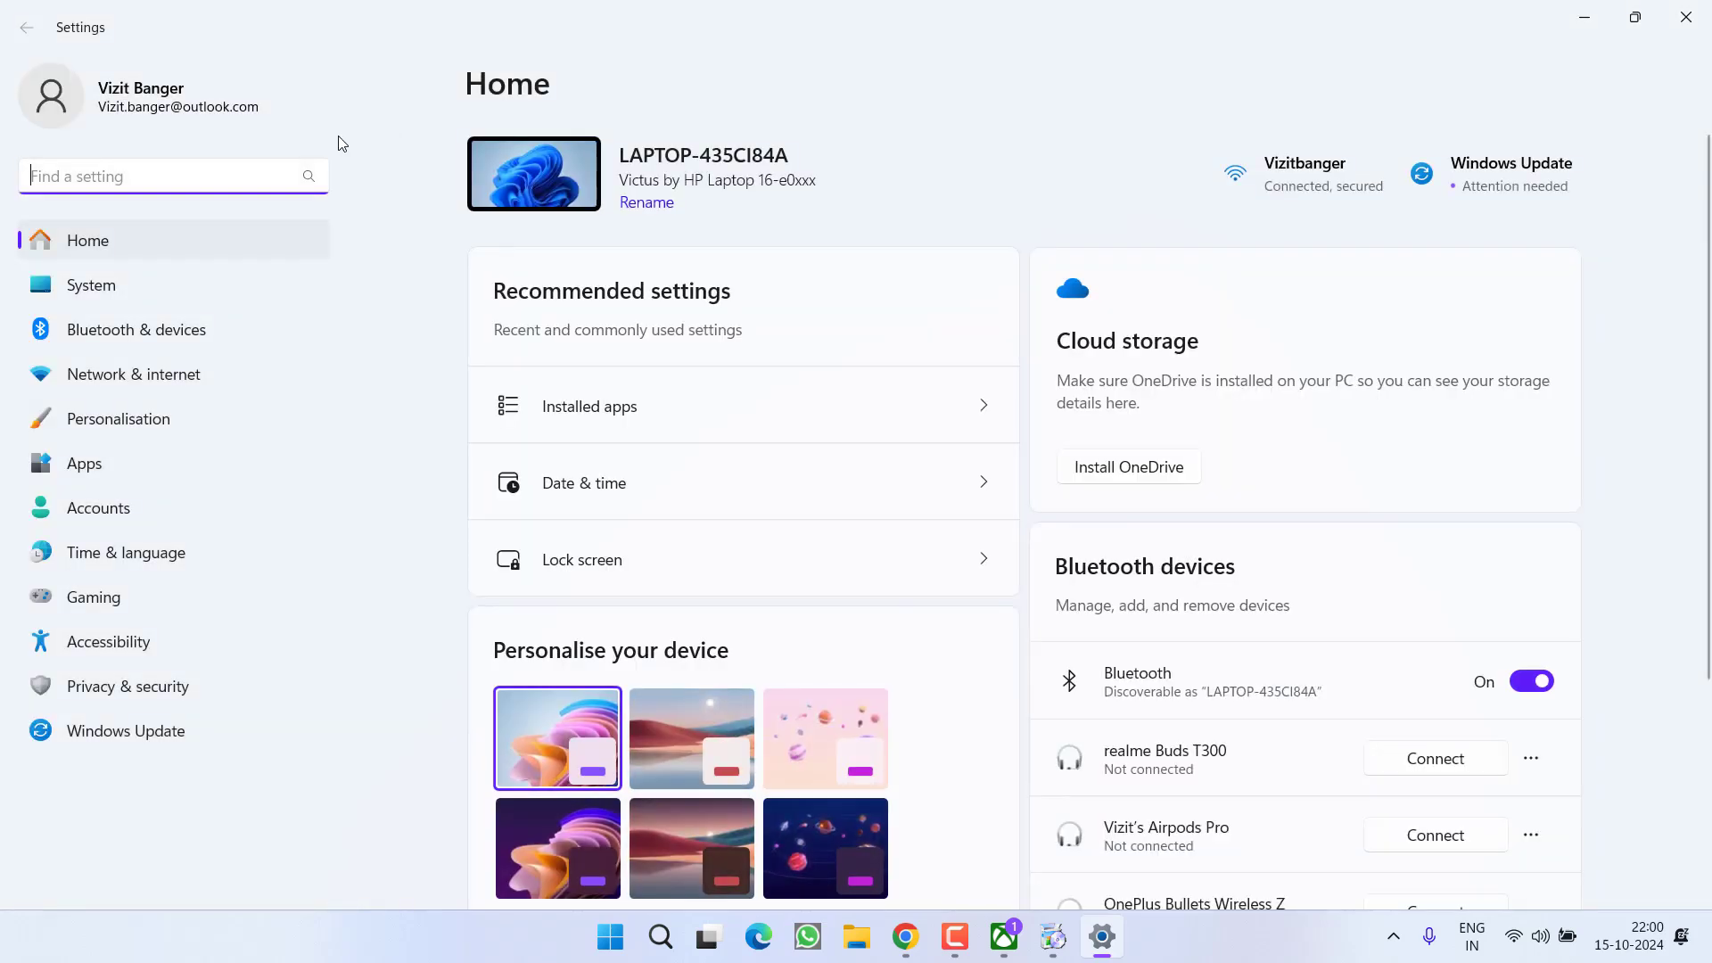
pyautogui.click(169, 377)
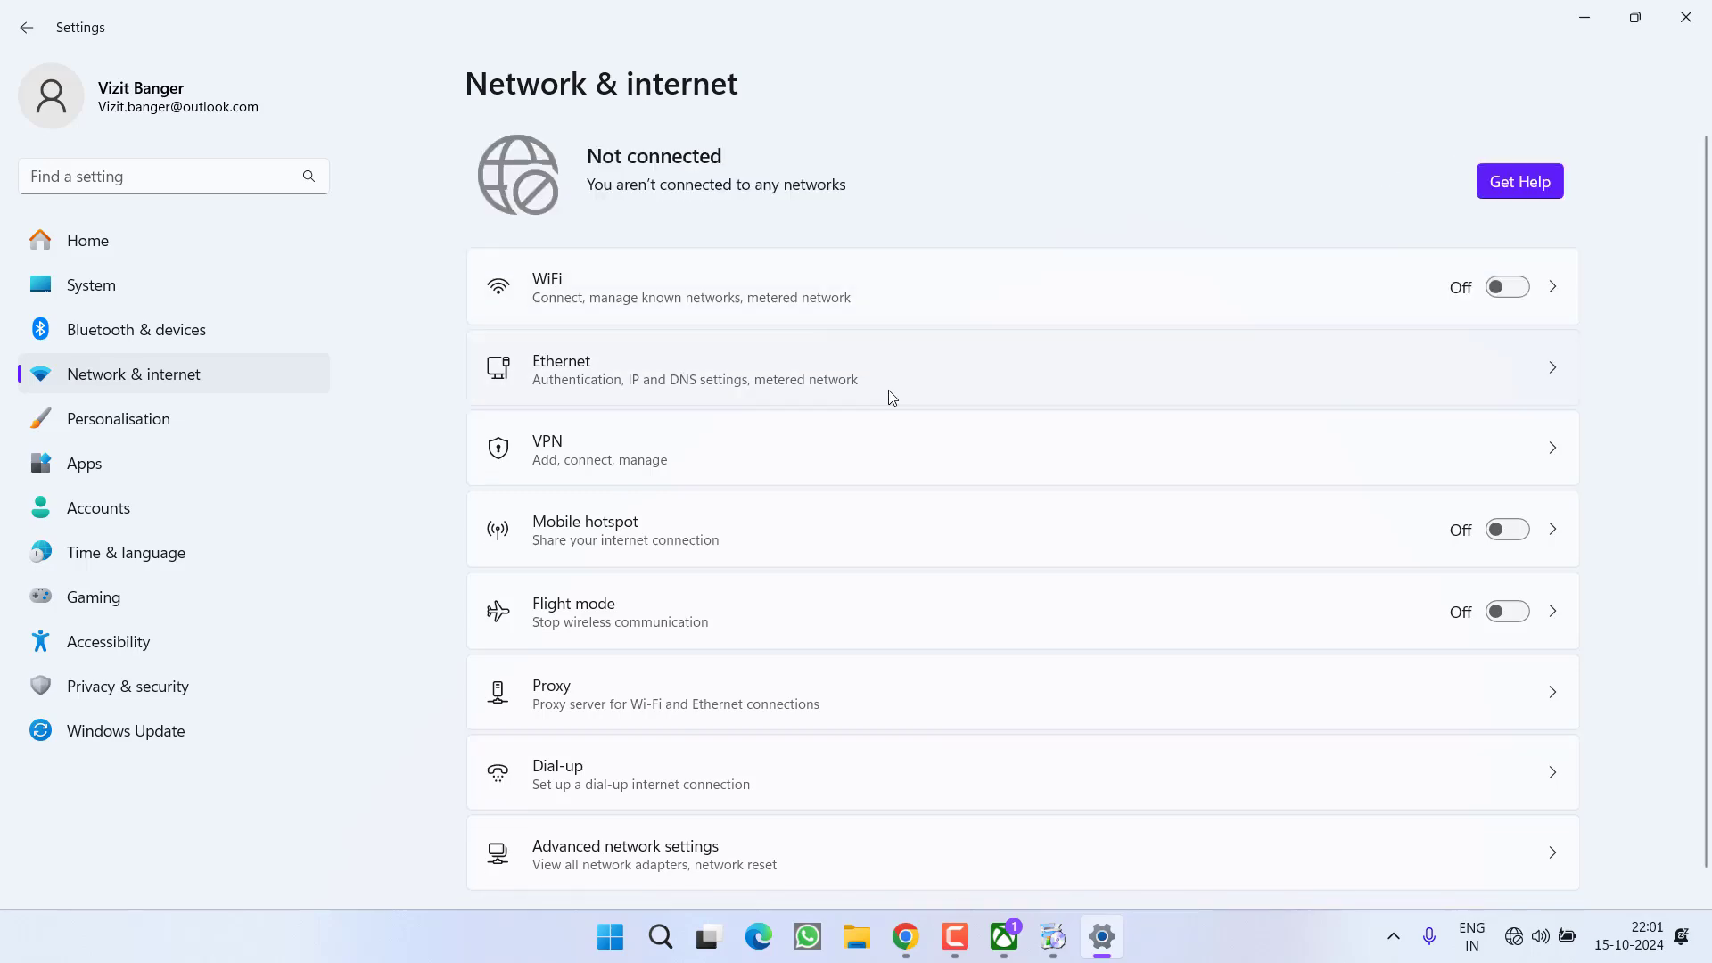
pyautogui.click(1004, 936)
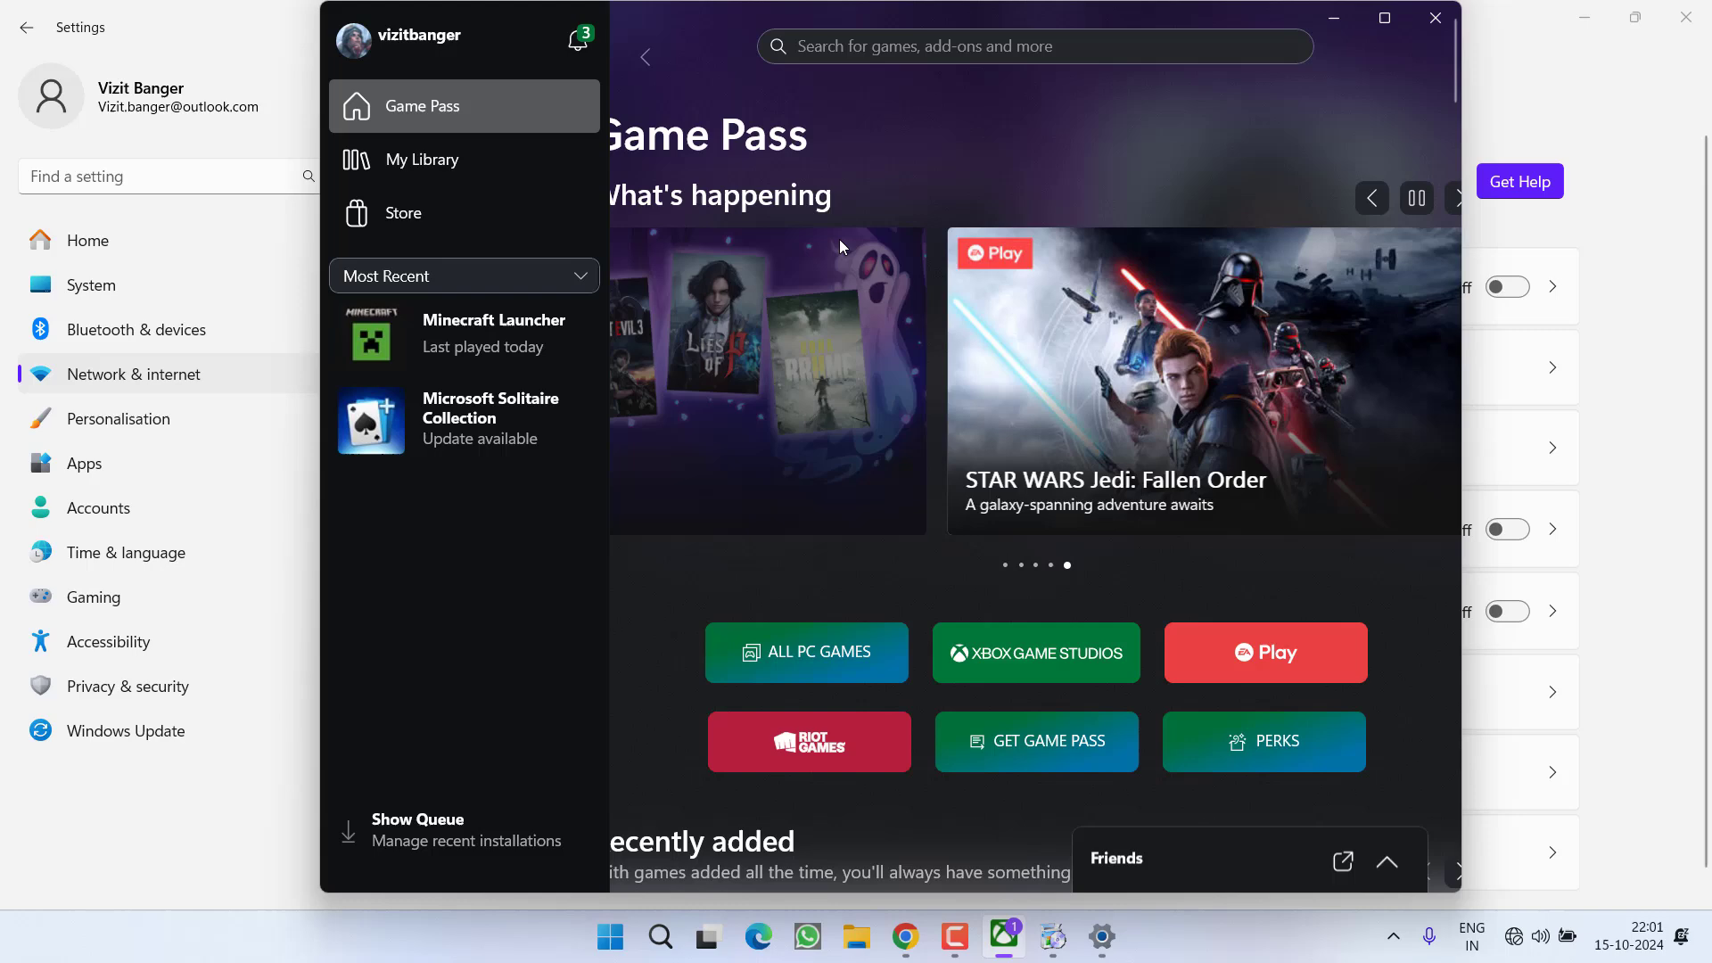
# Visit the Minecraft Launcher page in Xbox, turn Wi-Fi back on, and close Settings and Xbox
pyautogui.click(510, 330)
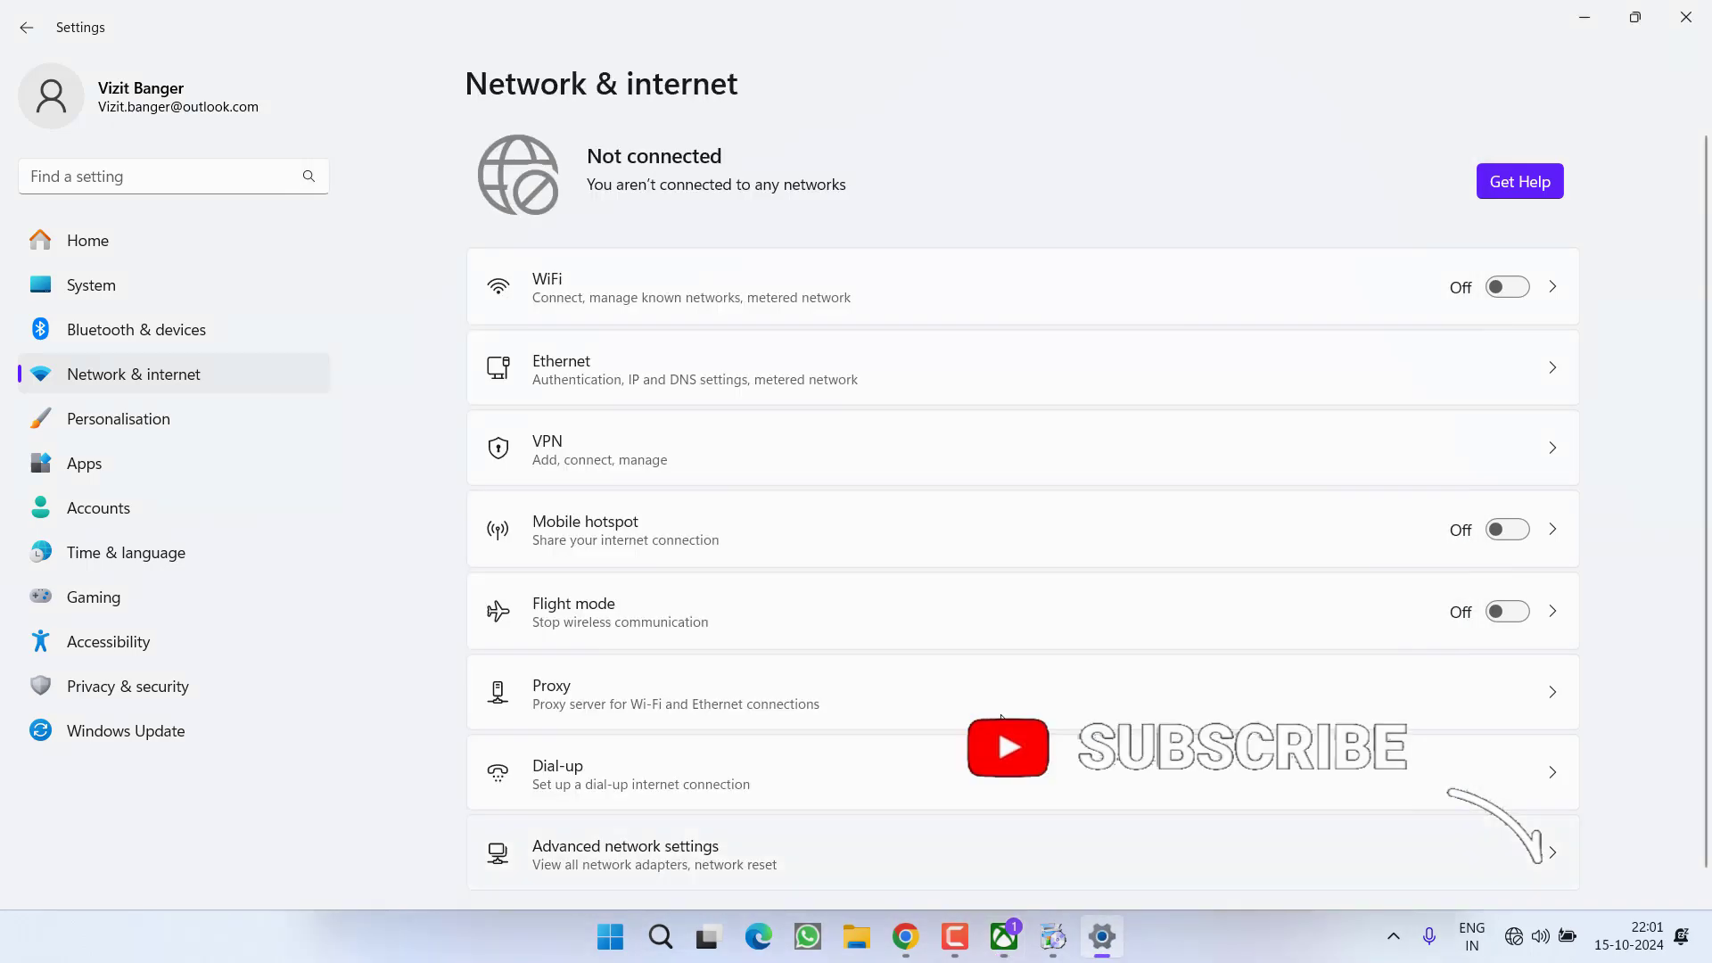
pyautogui.click(1630, 93)
pyautogui.click(1507, 286)
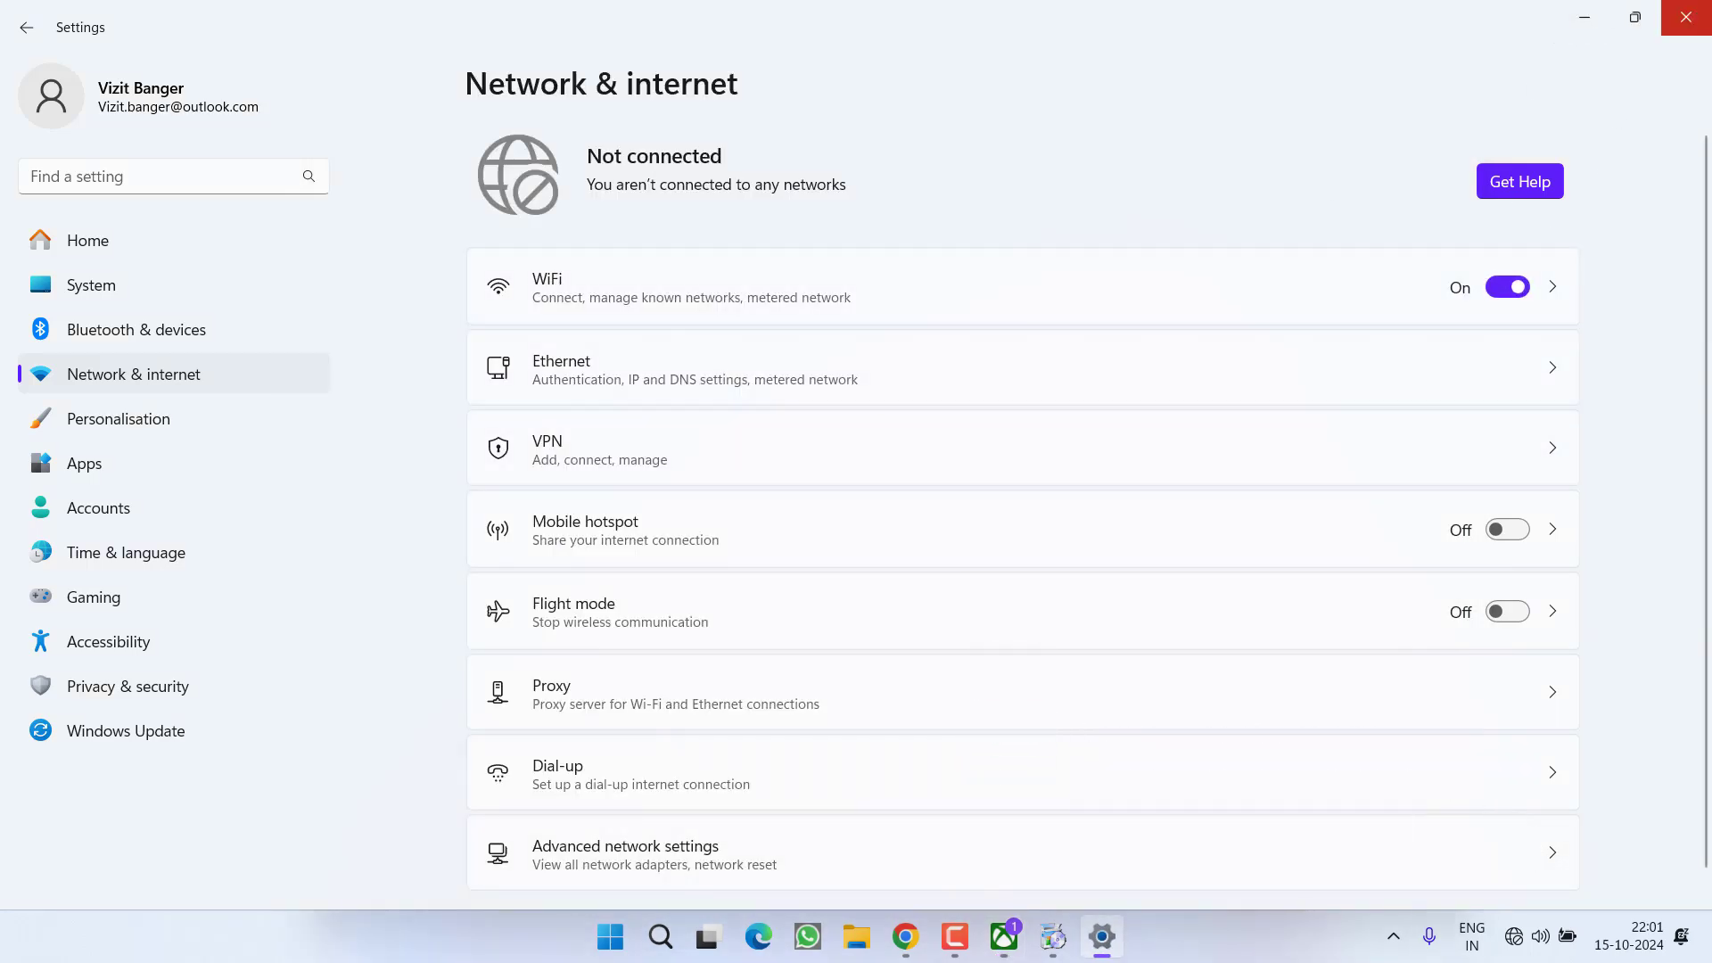
pyautogui.click(1686, 17)
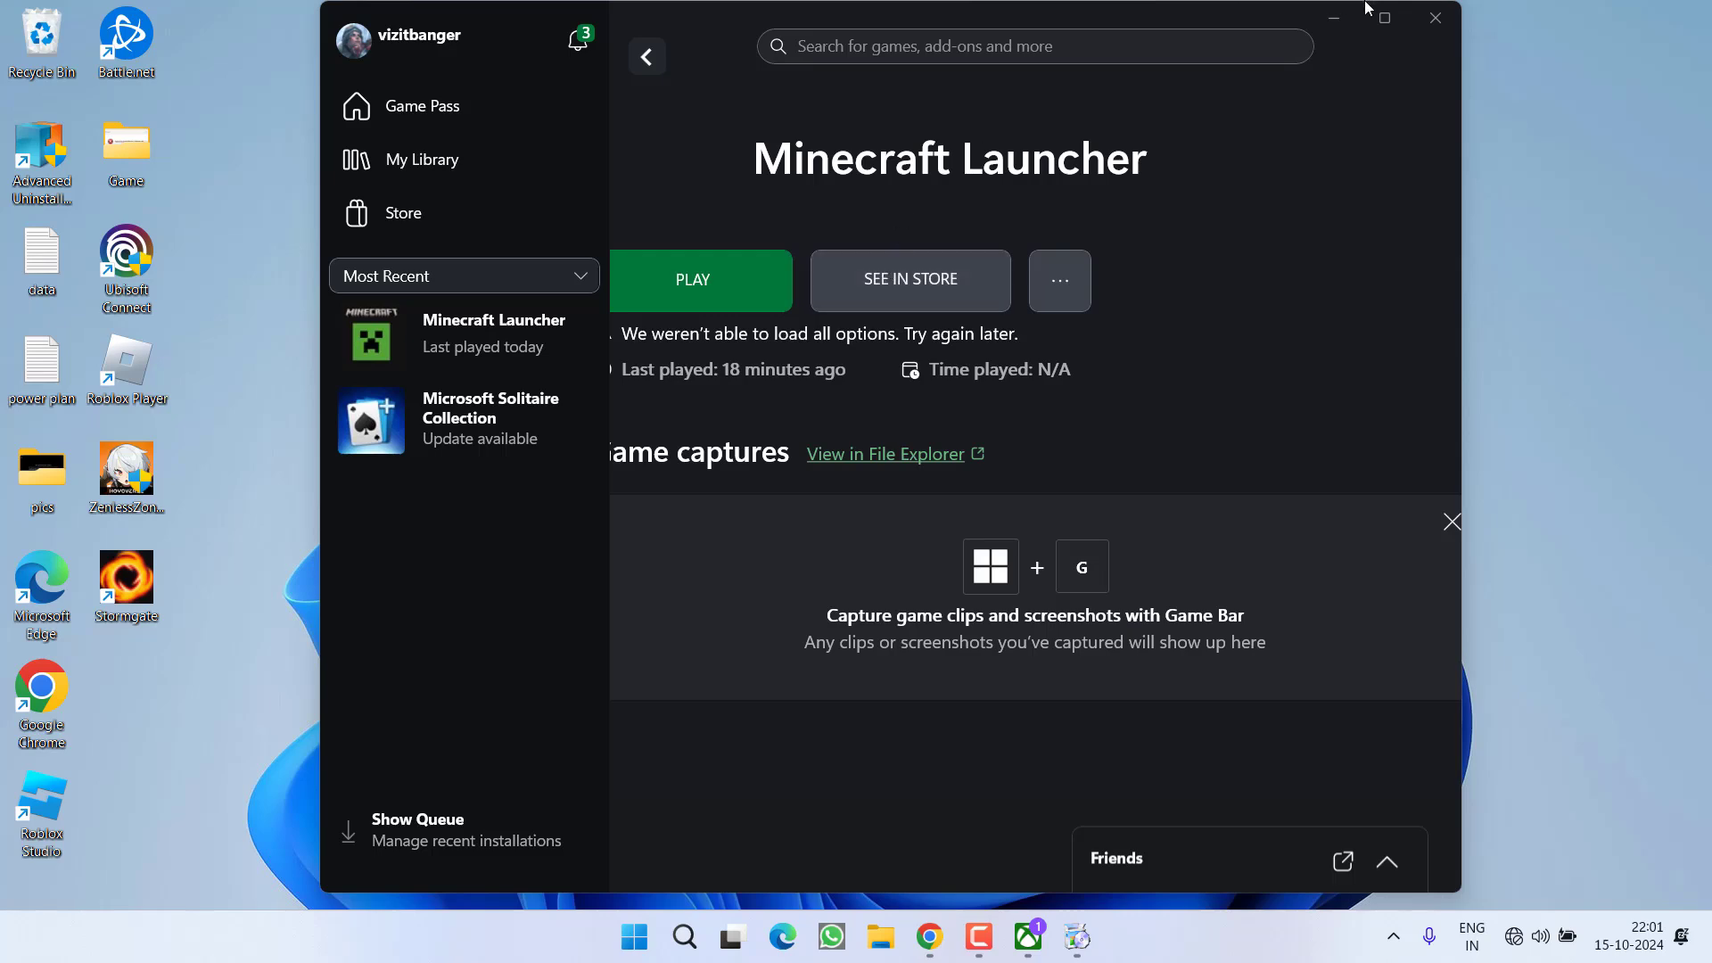
pyautogui.click(1435, 18)
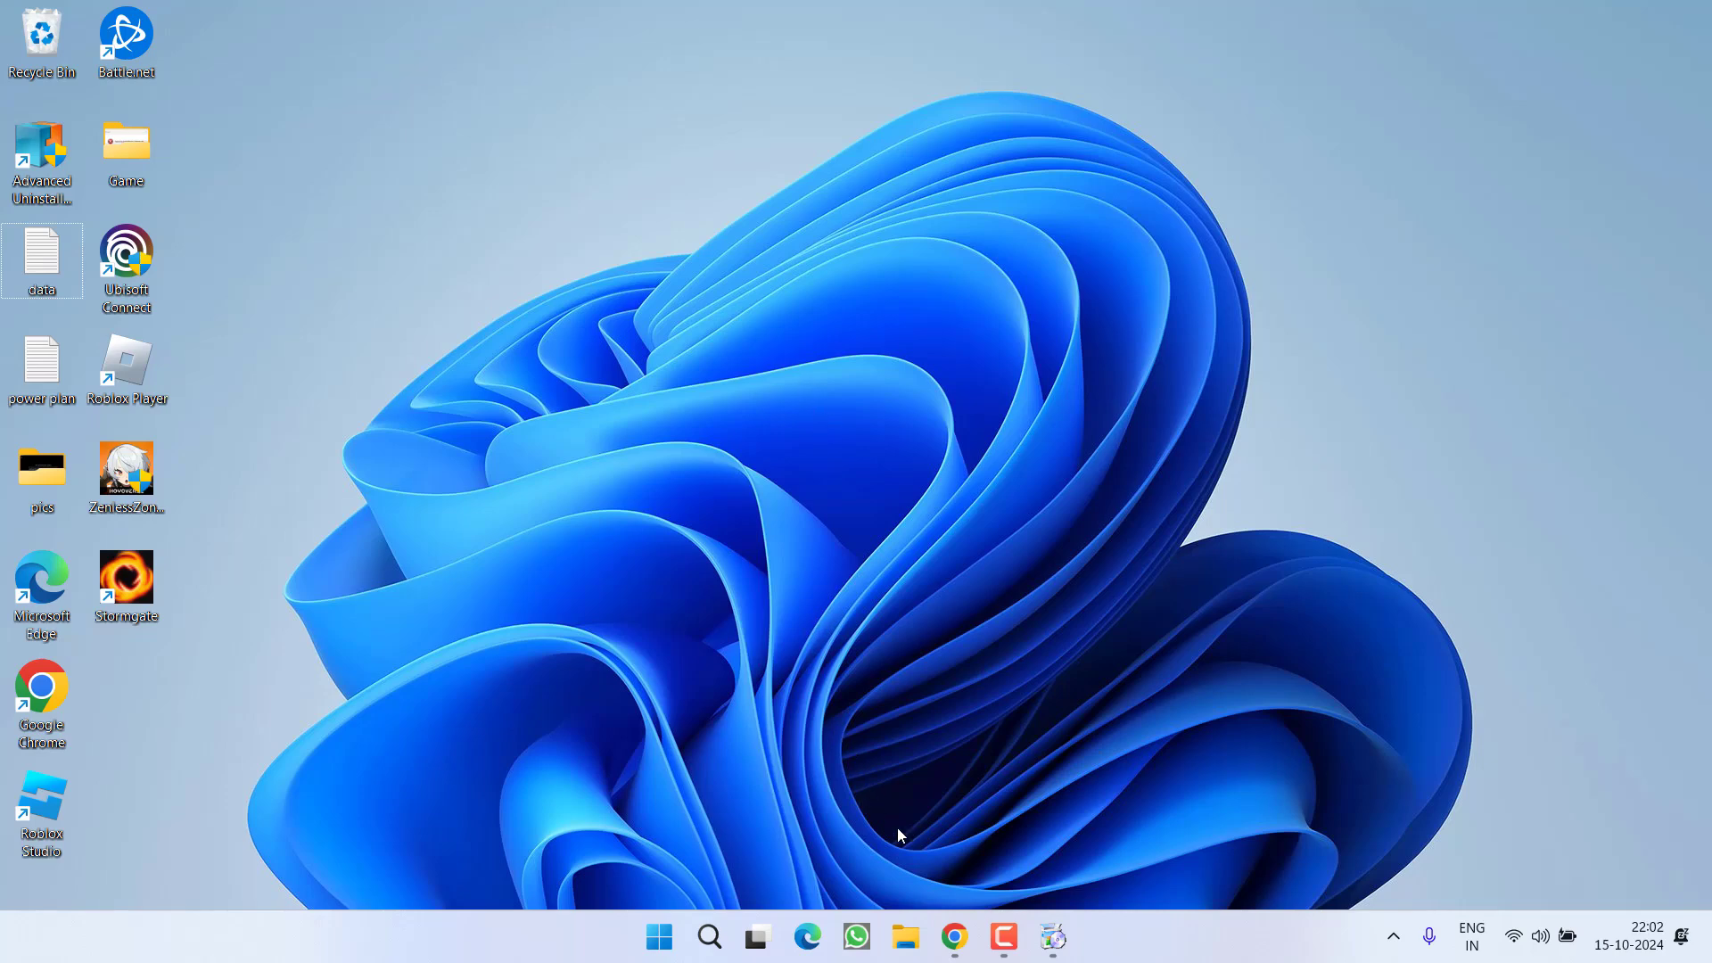
# Check the Xbox Status page in Chrome, noting Games & gaming is Limited
pyautogui.click(954, 936)
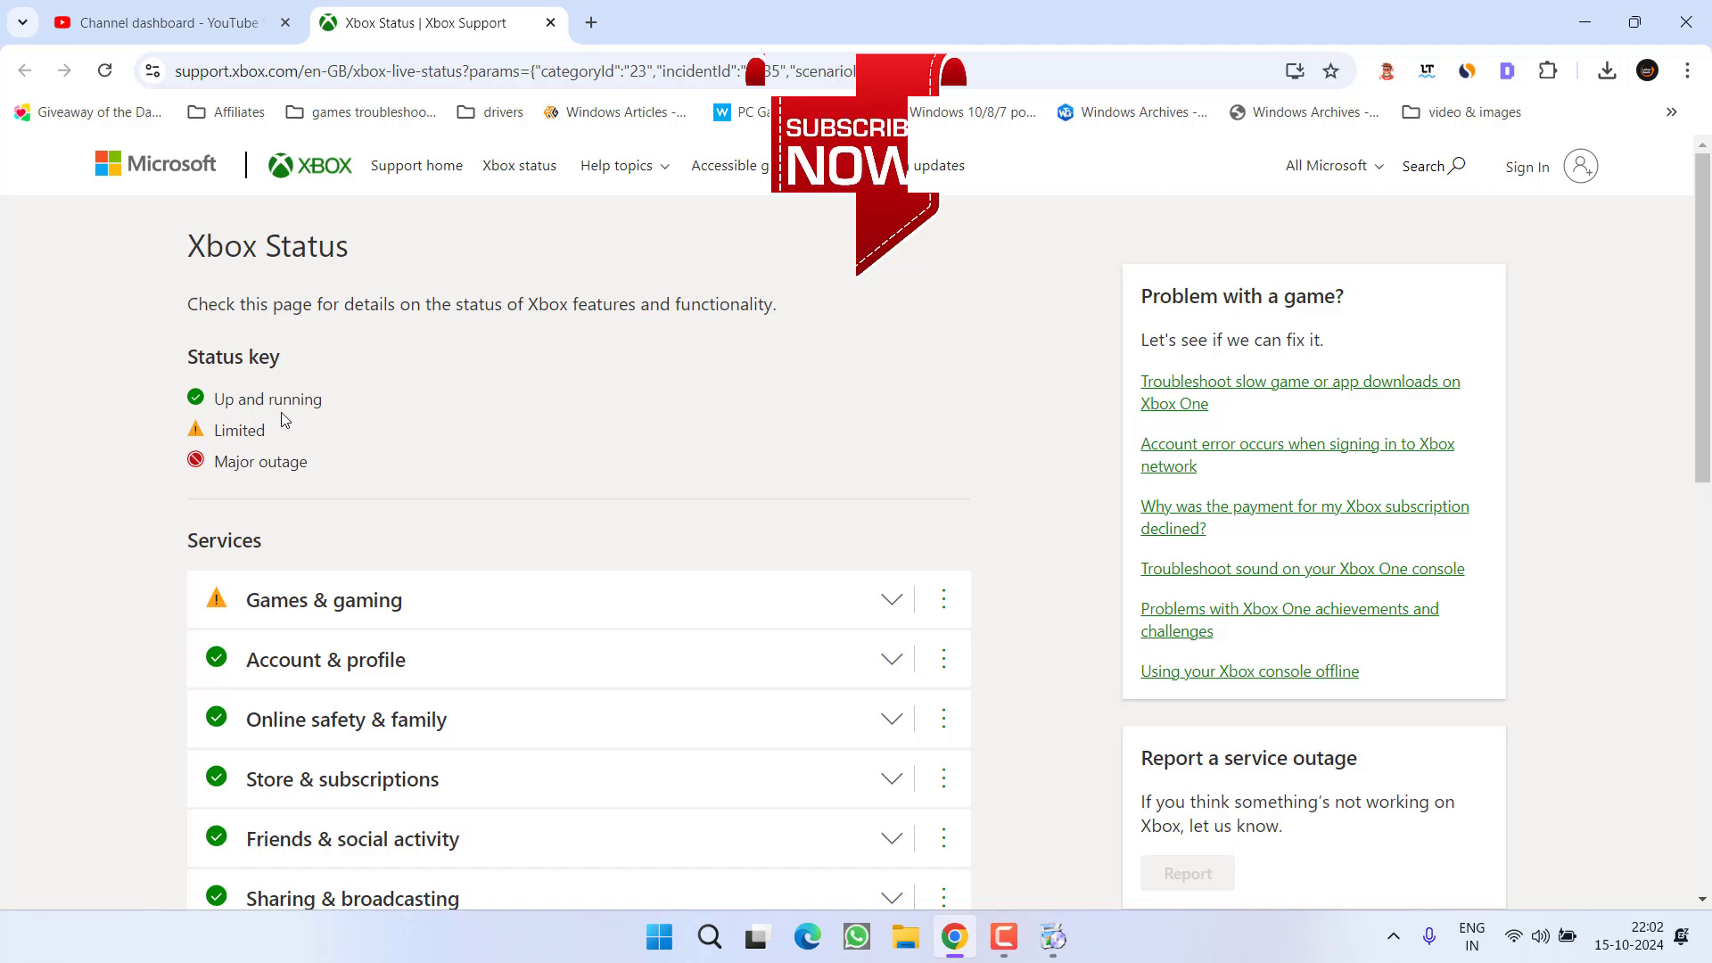
pyautogui.moveTo(317, 478); pyautogui.dragTo(151, 357)
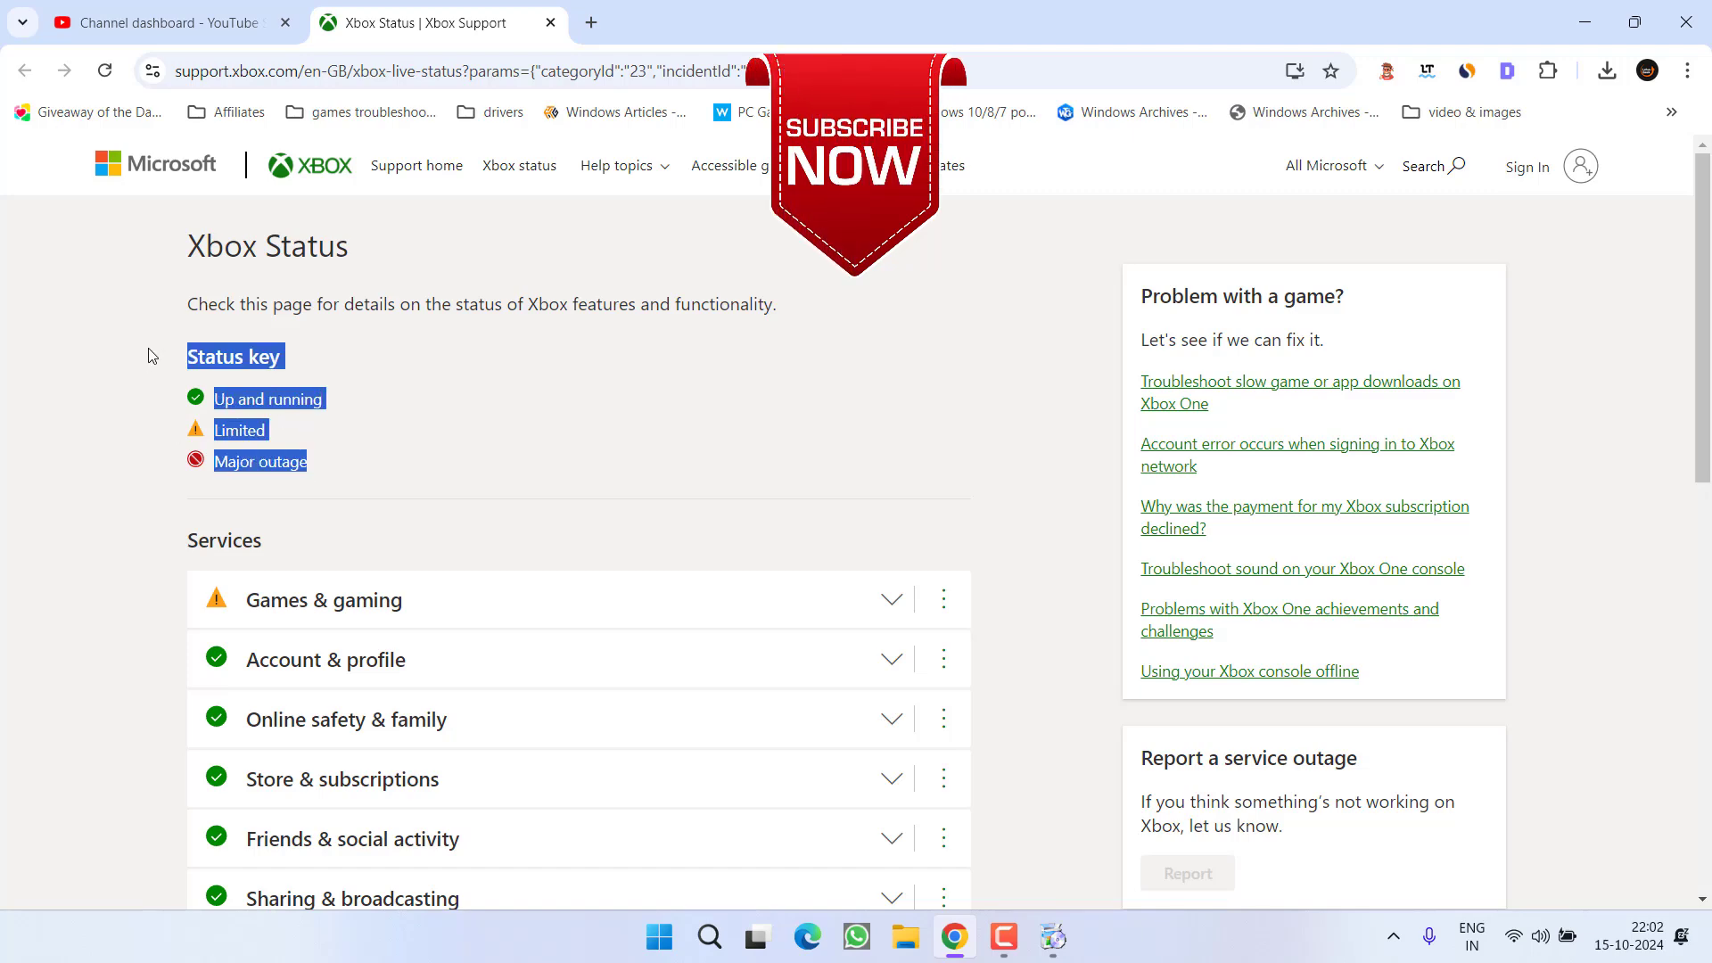
pyautogui.click(394, 386)
pyautogui.click(1584, 22)
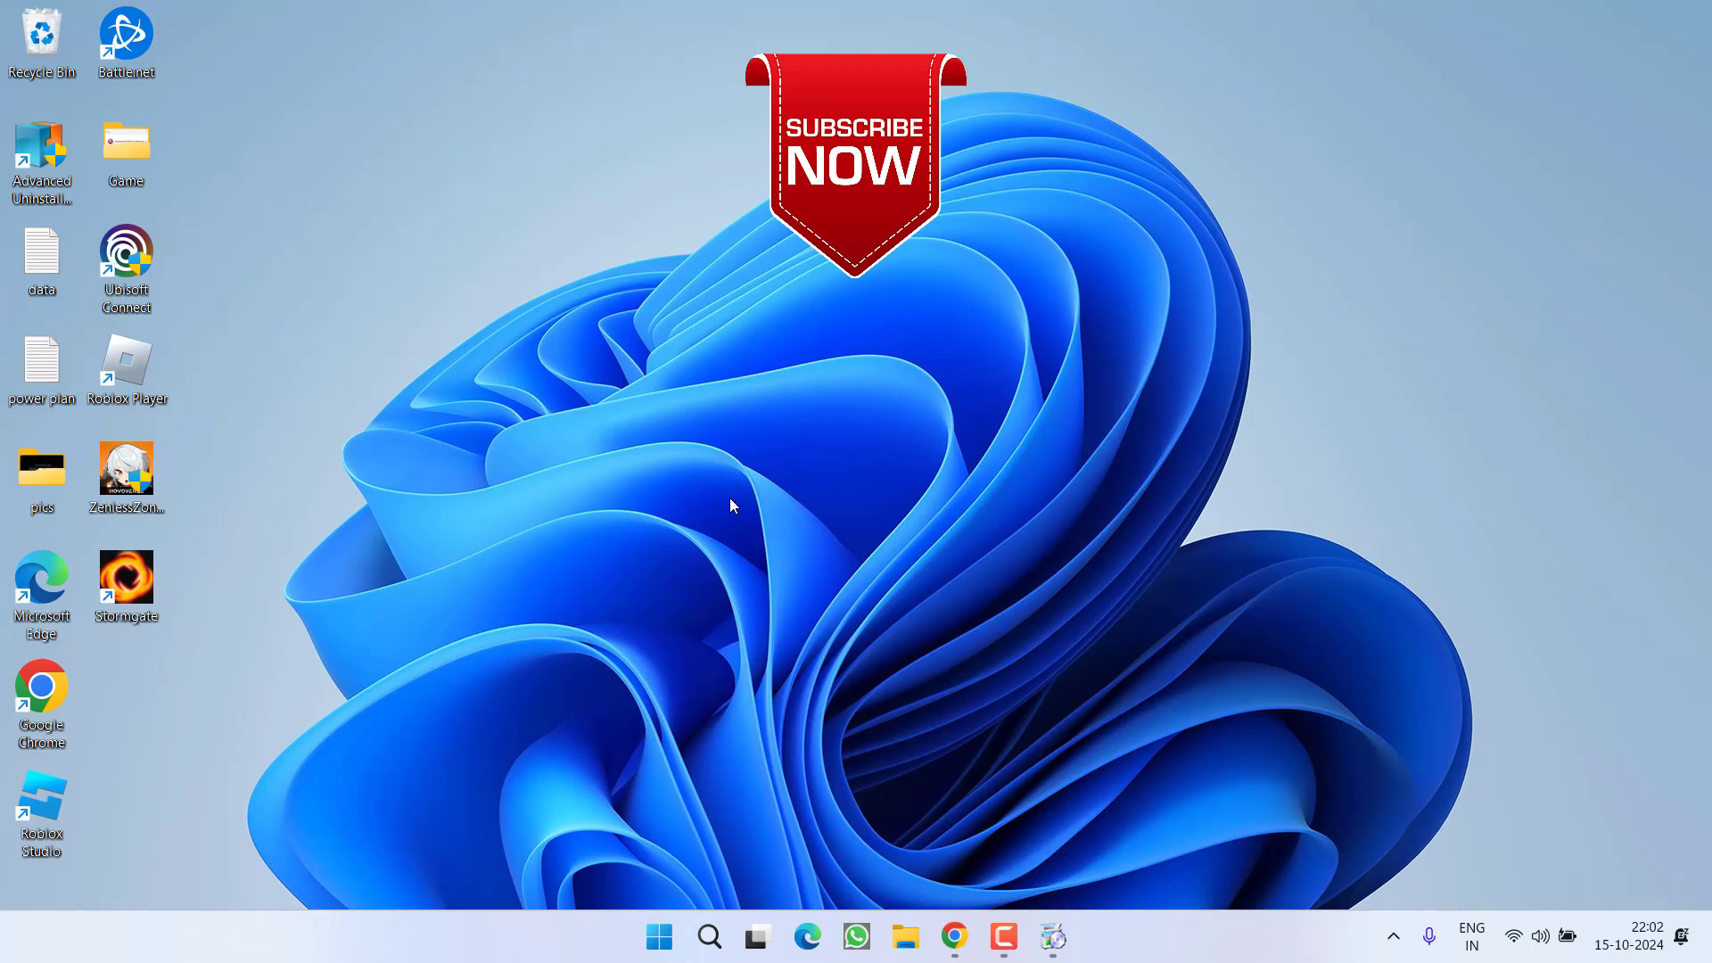